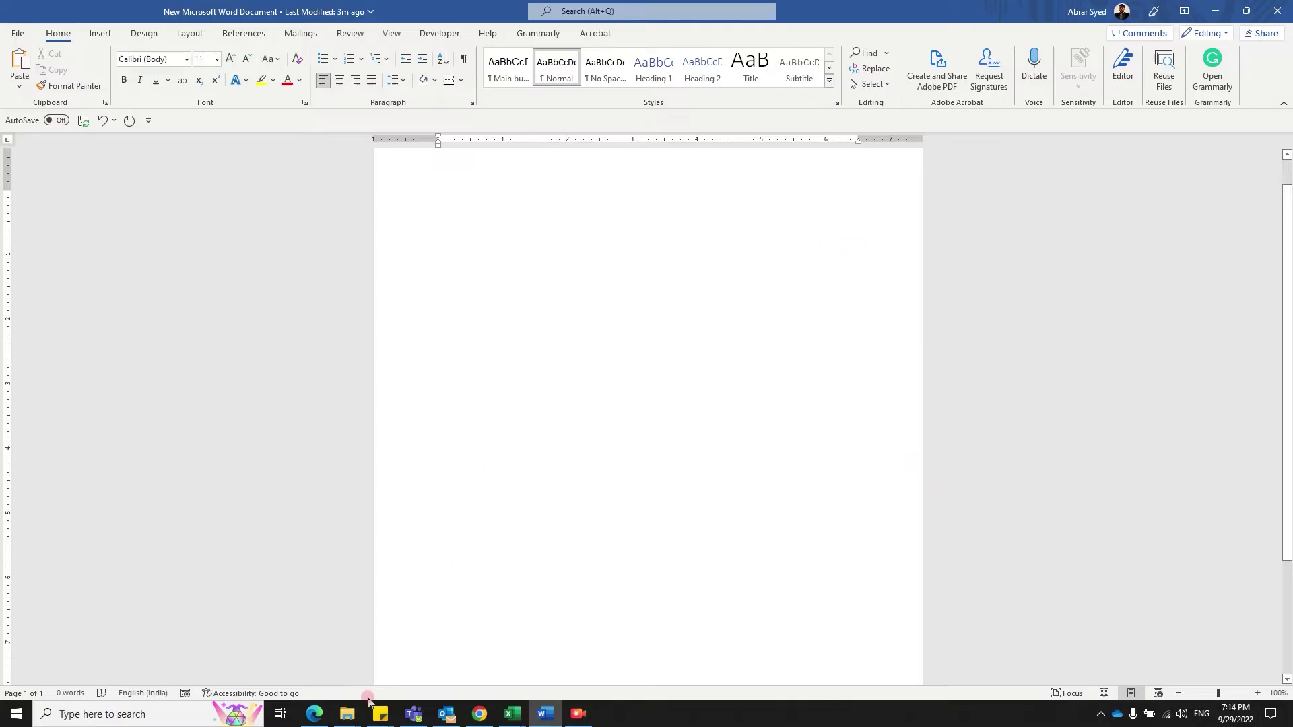
# In File Explorer, go to the Videos folder and copy the video file
pyautogui.click(350, 716)
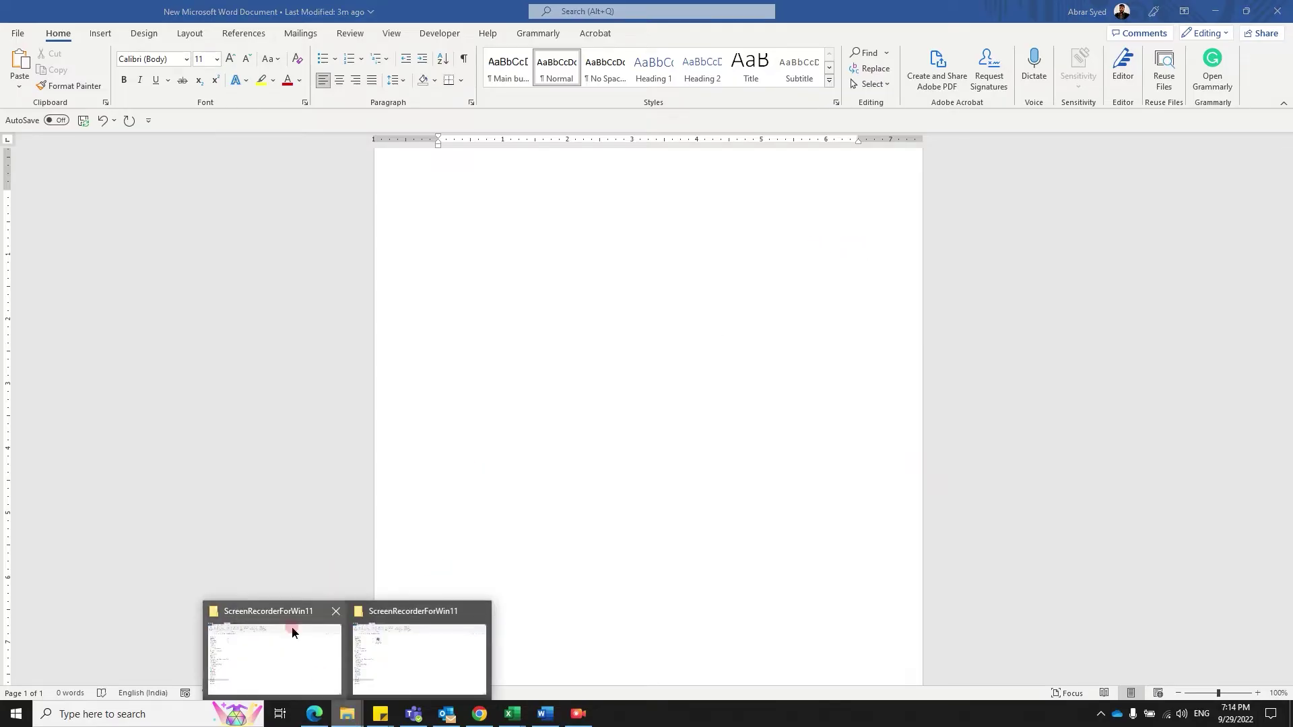
pyautogui.click(344, 647)
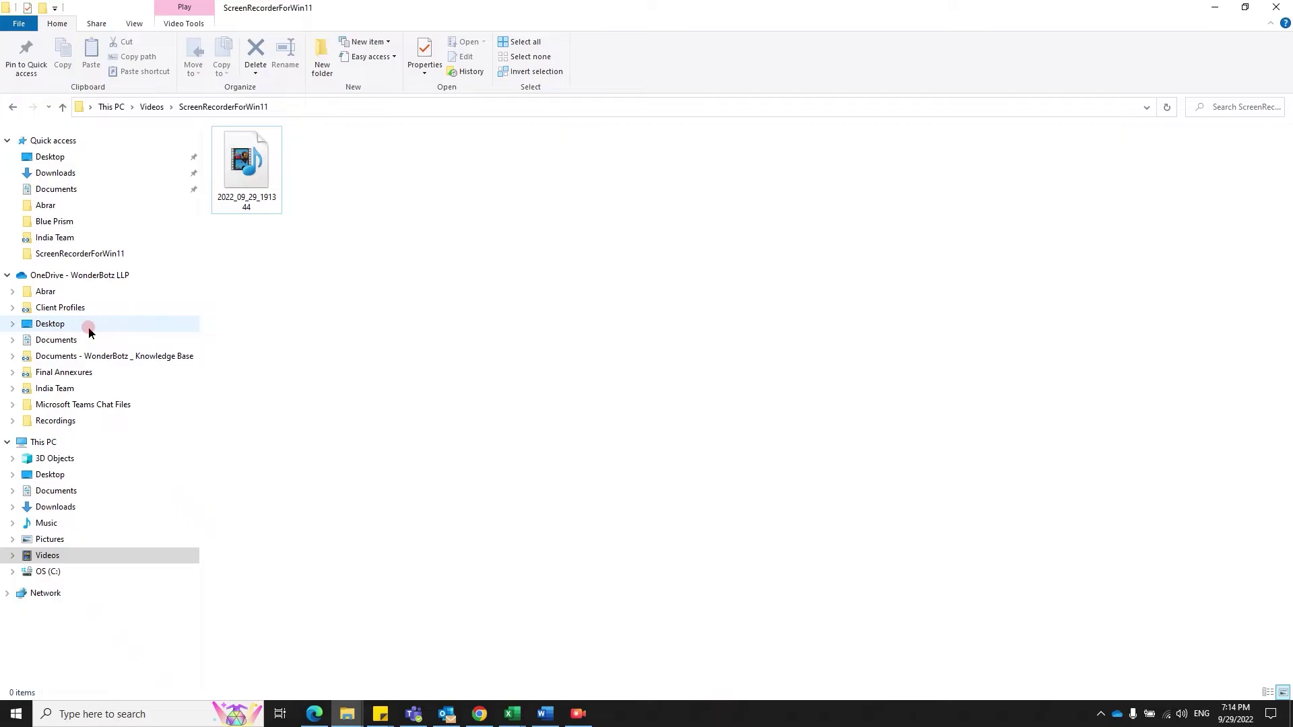
pyautogui.click(77, 555)
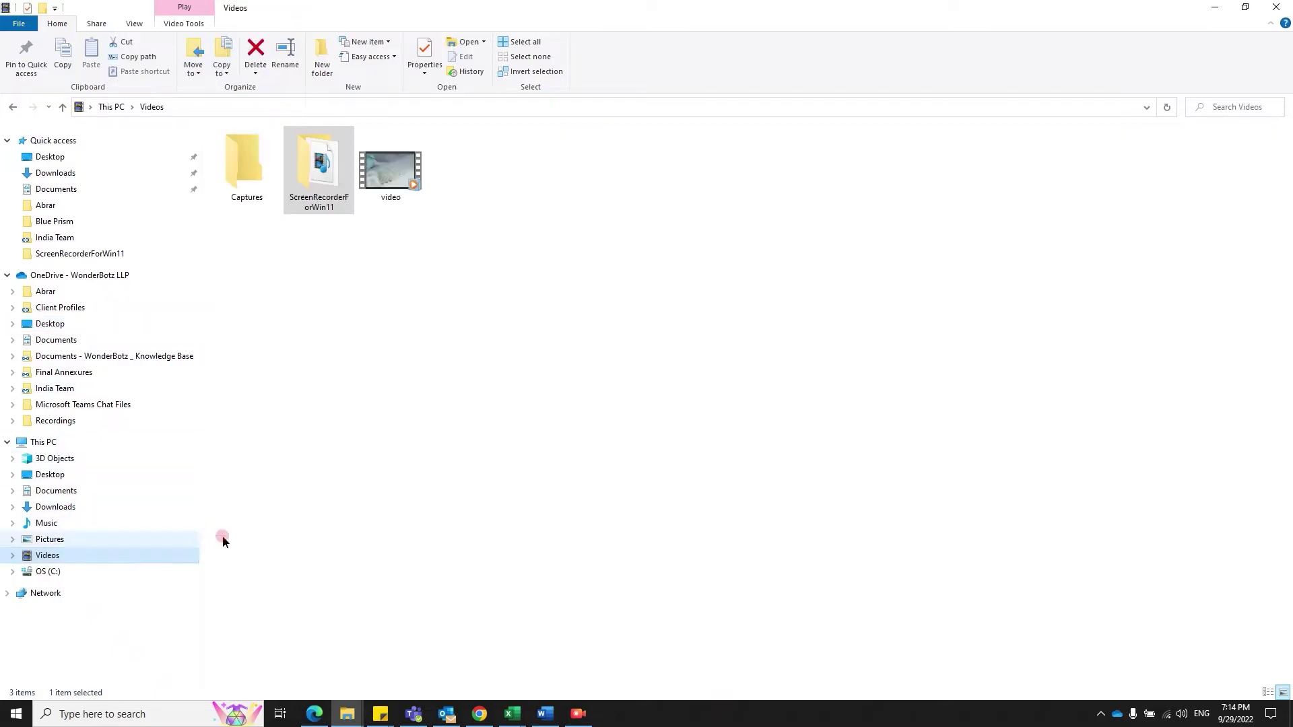
pyautogui.click(385, 181)
pyautogui.rightClick(381, 174)
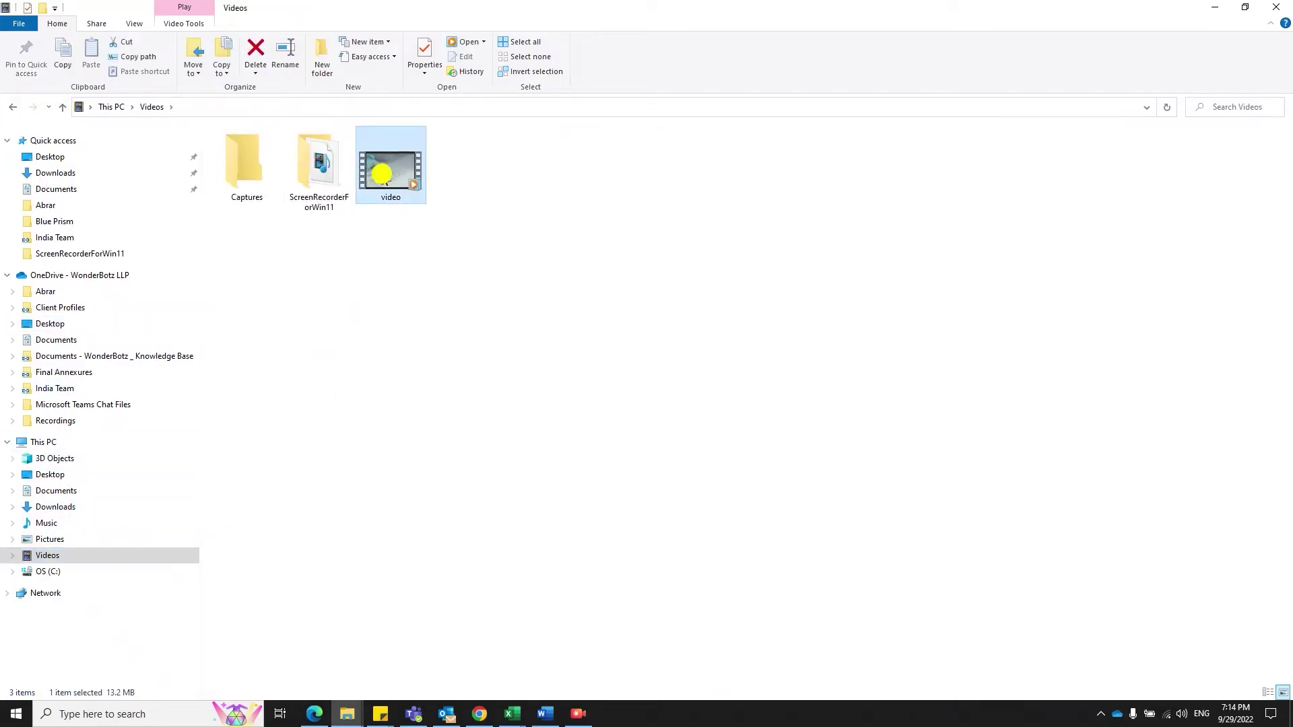
pyautogui.moveTo(432, 213)
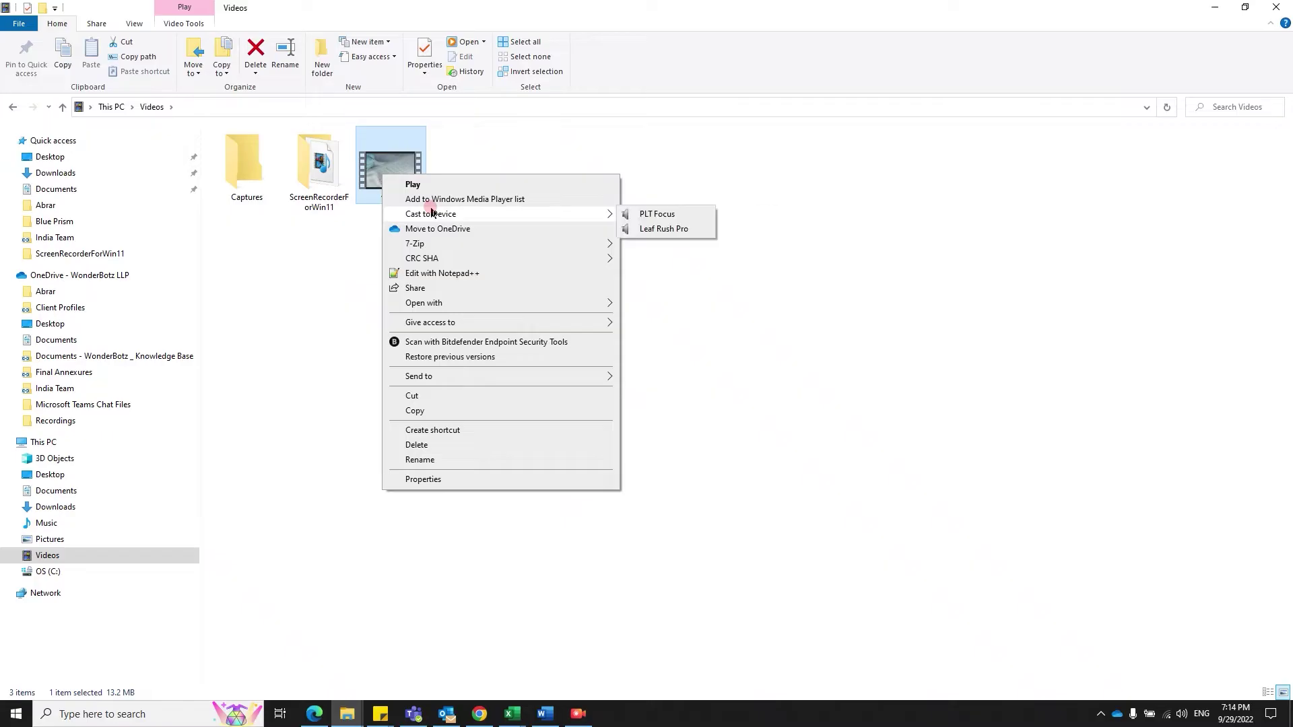
pyautogui.click(429, 410)
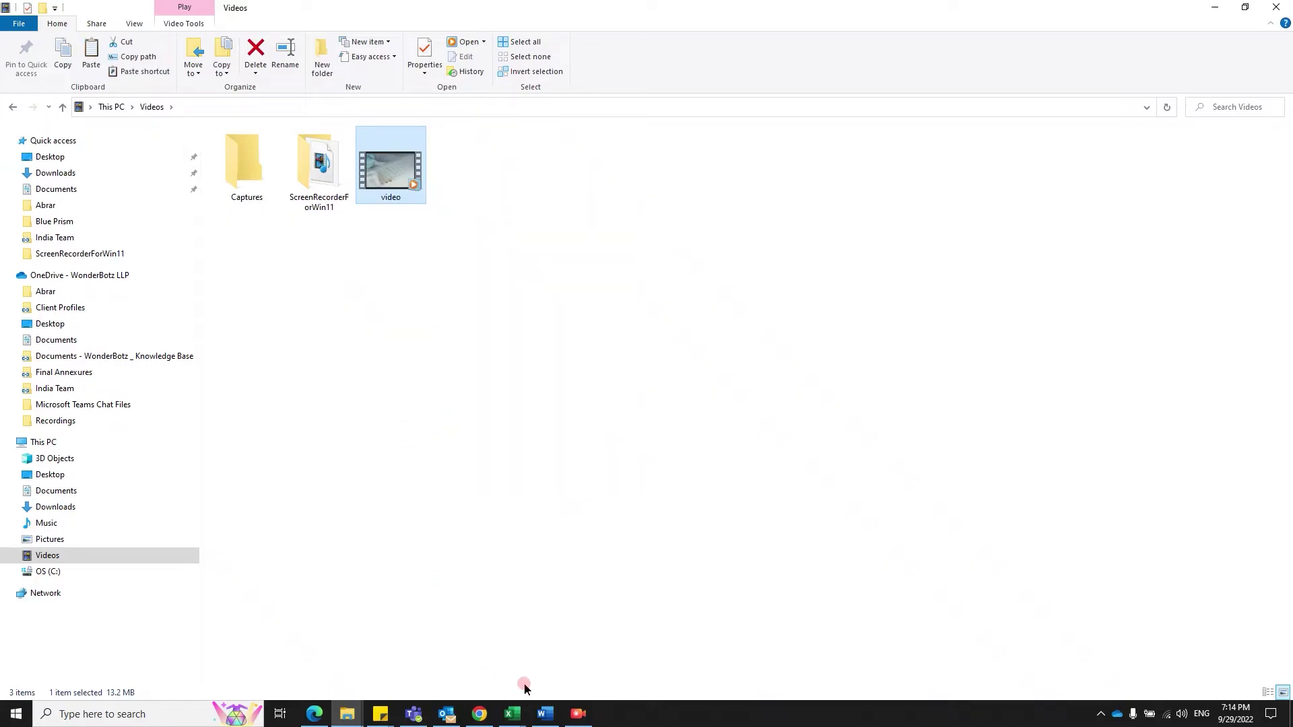
# Paste video.mp4 into the Word page as an embedded icon and open its package
pyautogui.click(545, 713)
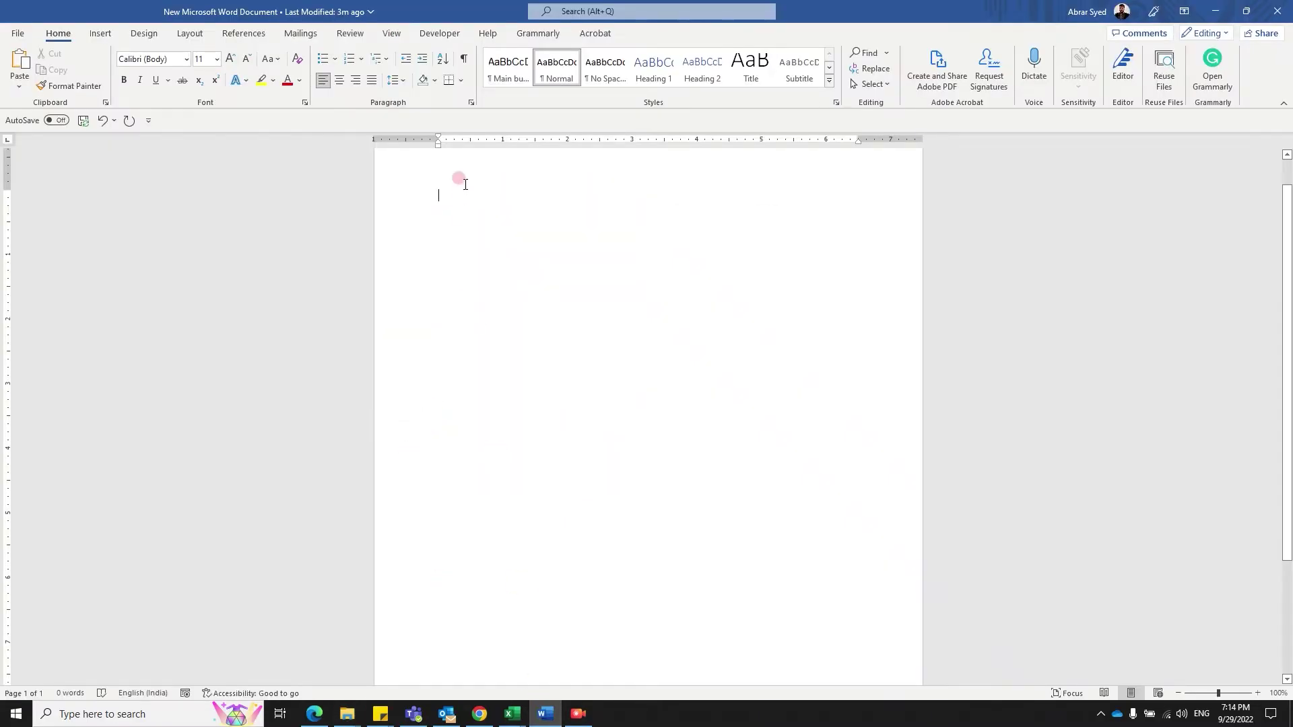
pyautogui.rightClick(445, 206)
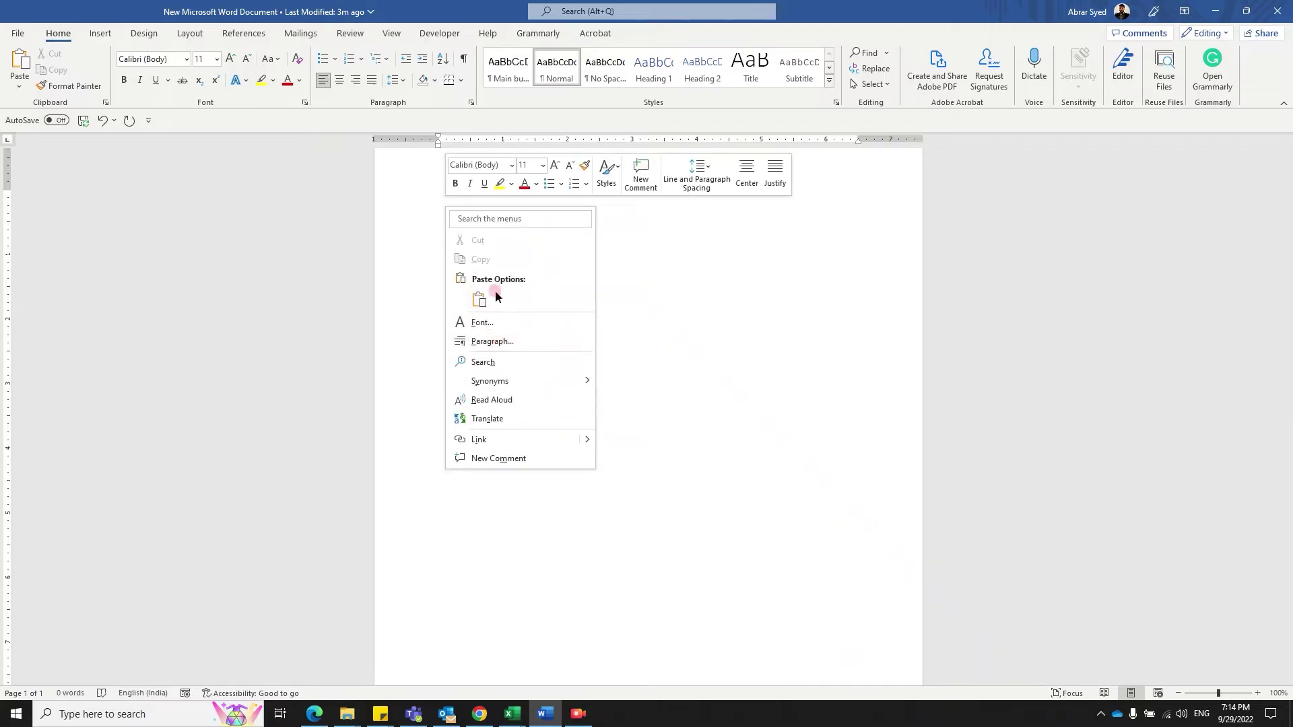
pyautogui.click(479, 299)
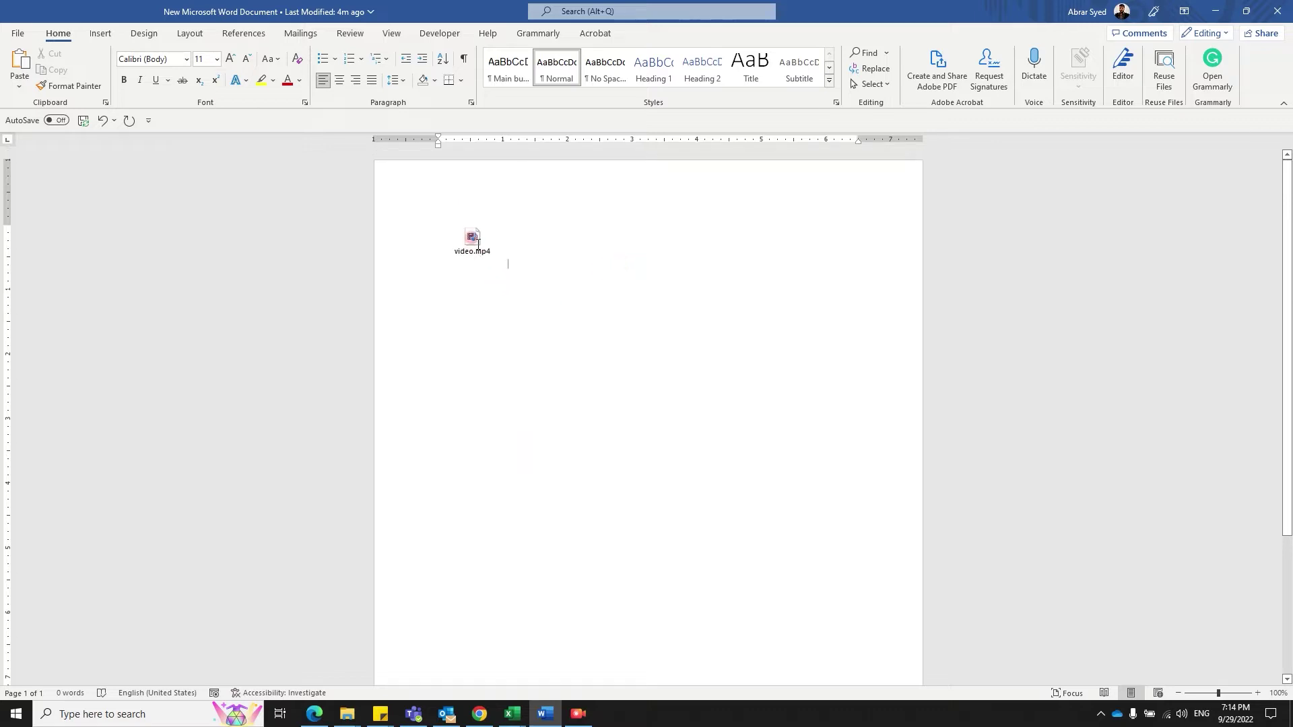
pyautogui.click(480, 254)
pyautogui.doubleClick(473, 237)
pyautogui.click(684, 357)
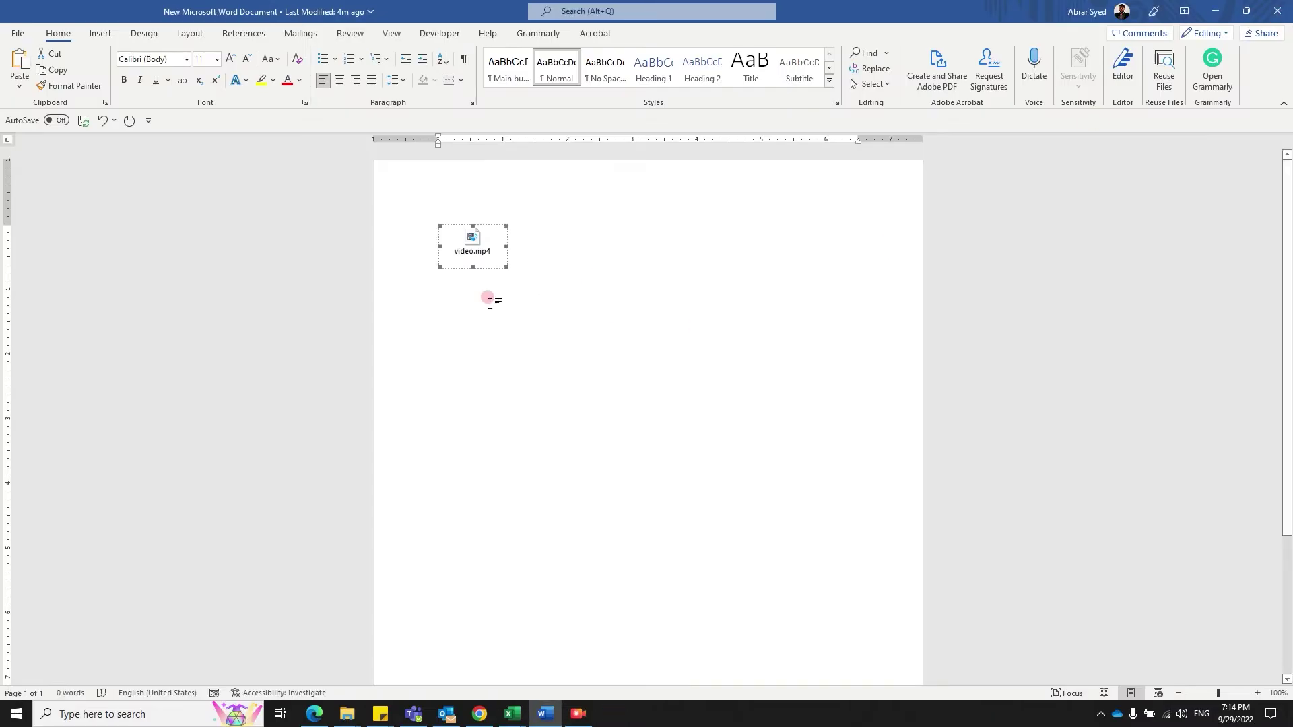
# Add a new line below the icon, open Insert > Online Videos, and copy the YouTube URL from Chrome
pyautogui.click(546, 257)
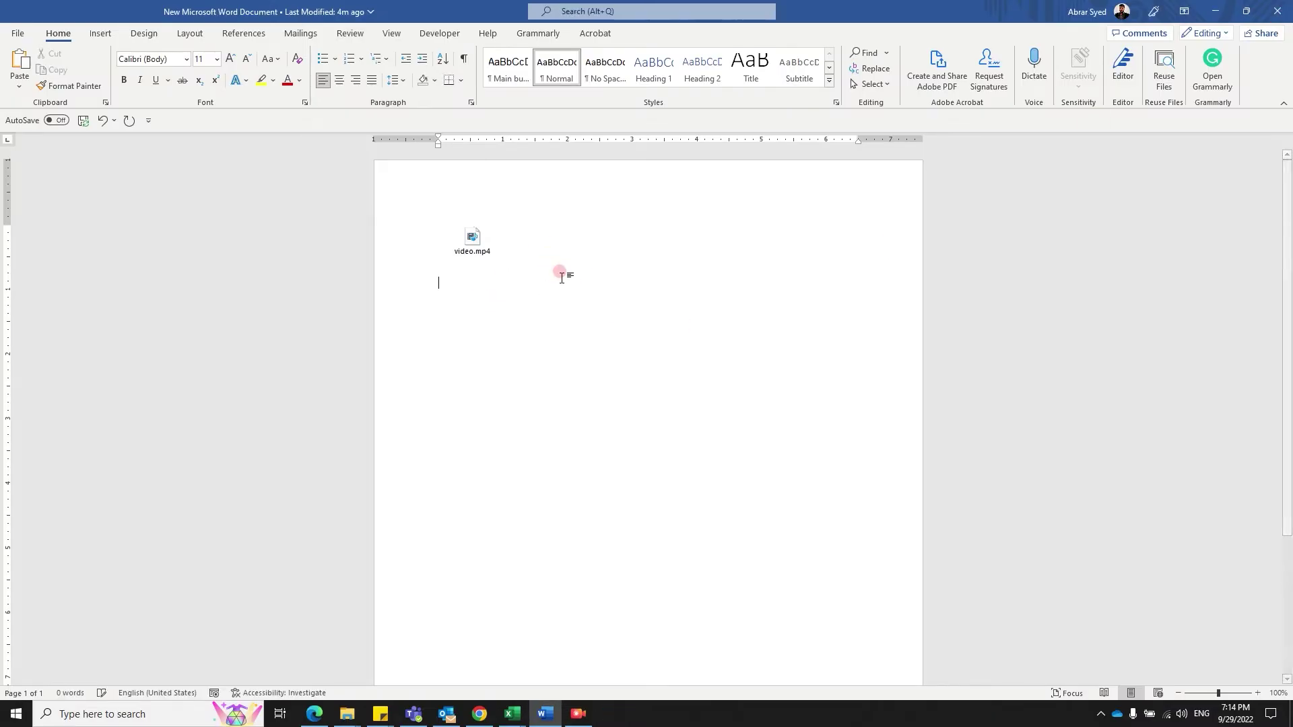
pyautogui.press('Return')
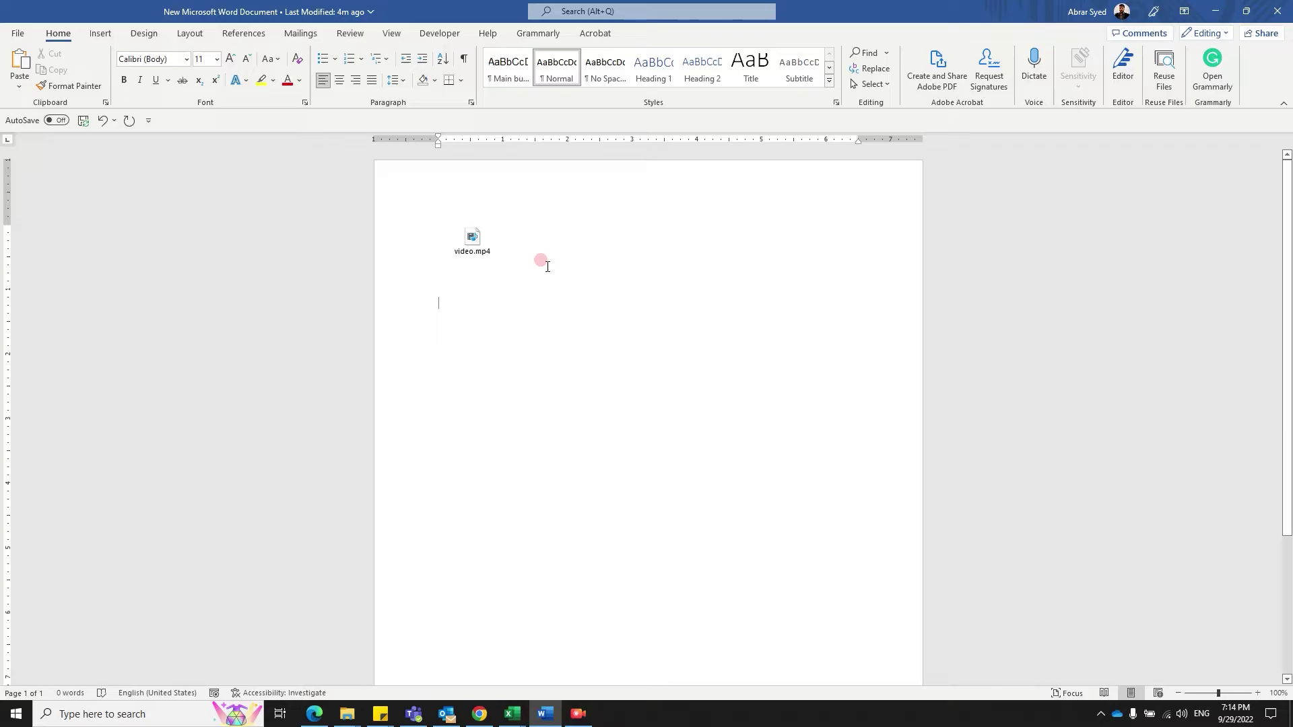
pyautogui.click(101, 37)
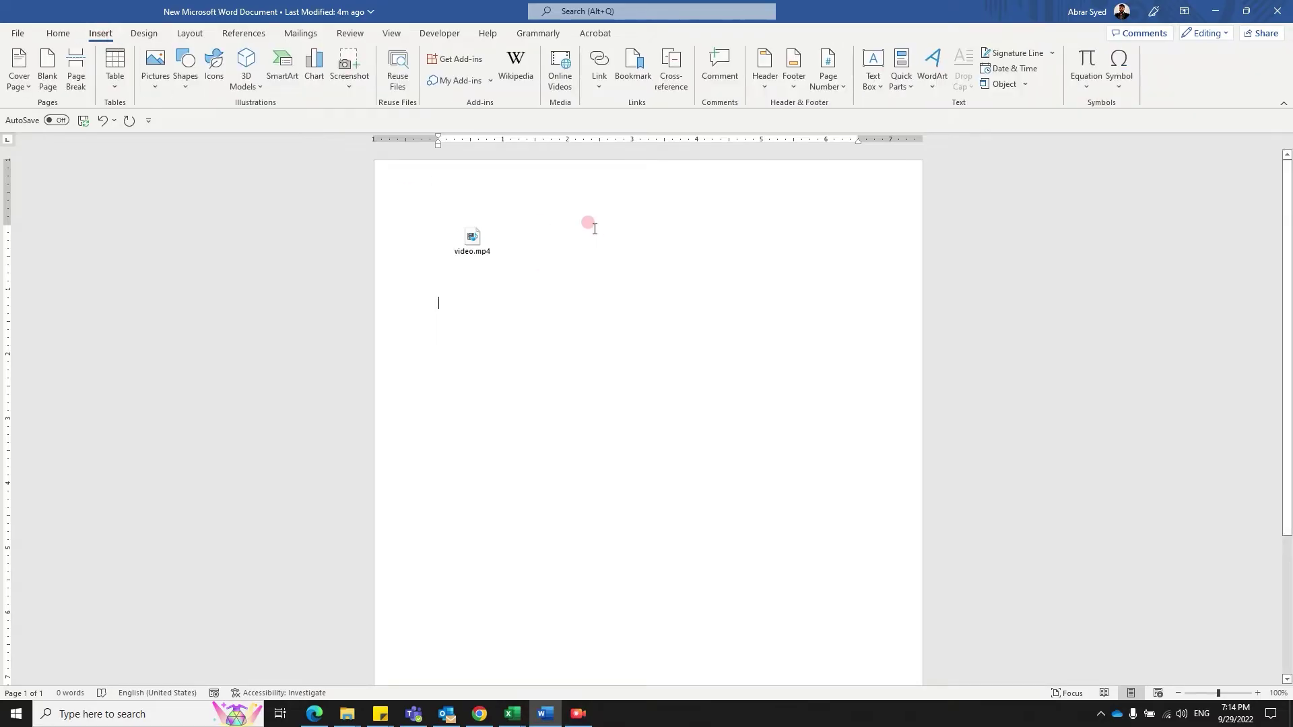
pyautogui.click(560, 83)
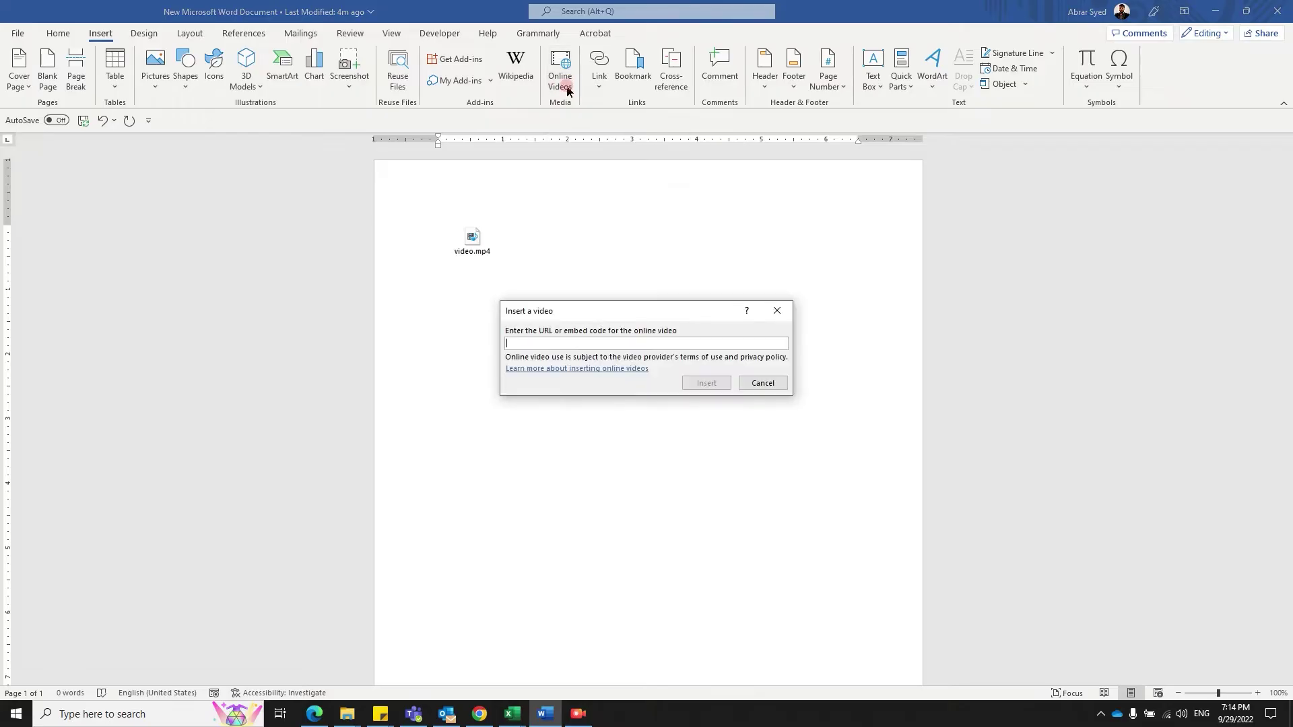
pyautogui.click(480, 713)
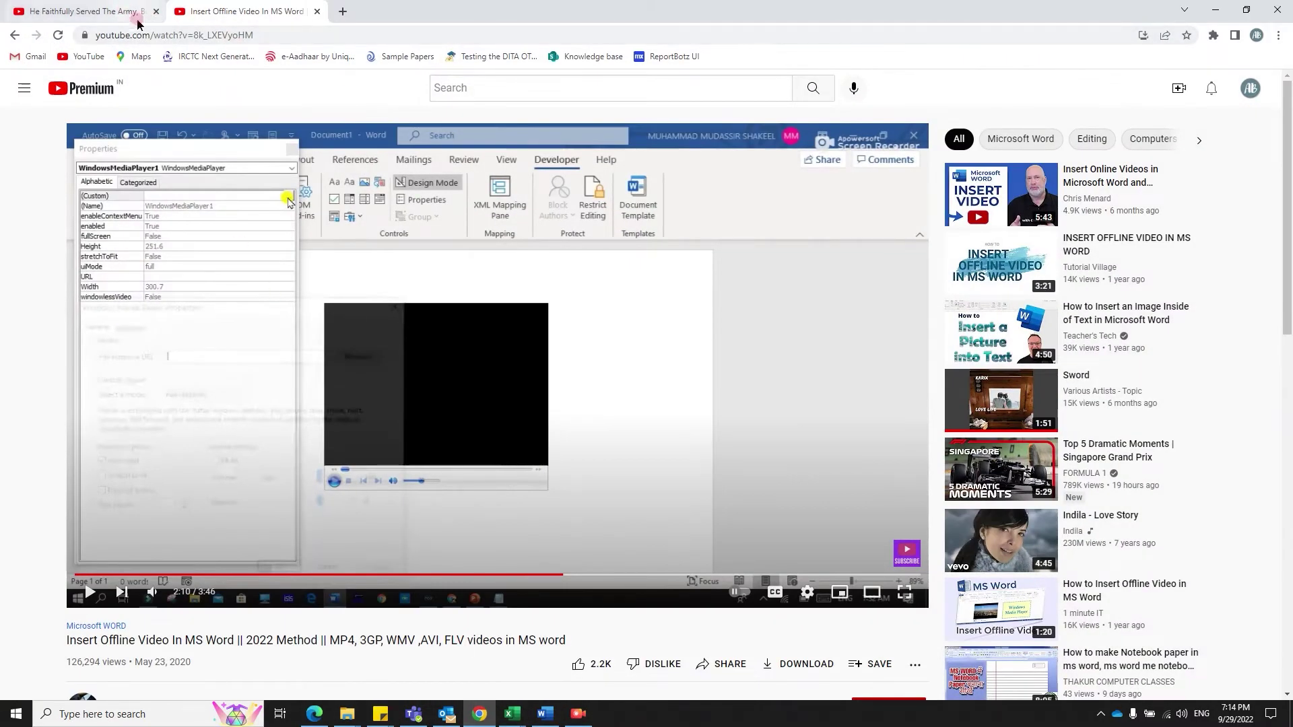
pyautogui.click(295, 36)
pyautogui.hotkey('ctrl', 'c')
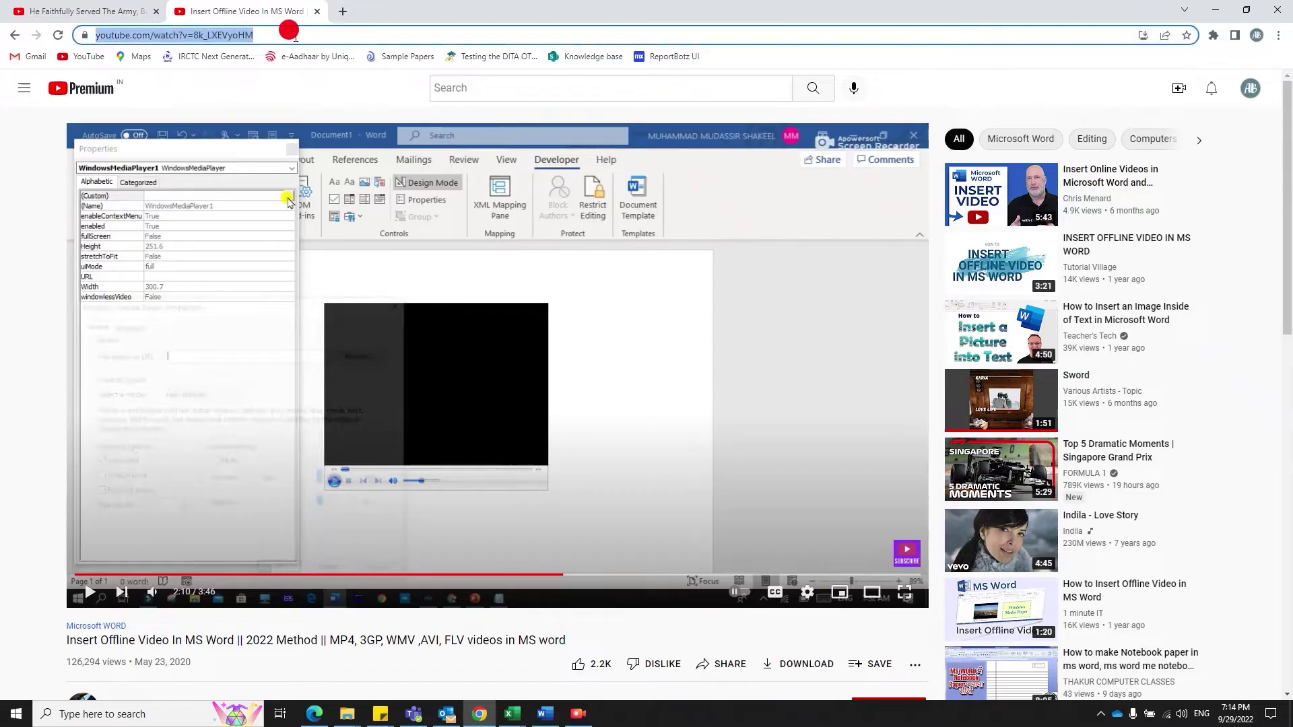
# Paste the YouTube link into the Insert a video box and embed it below the video.mp4 icon
pyautogui.click(1216, 10)
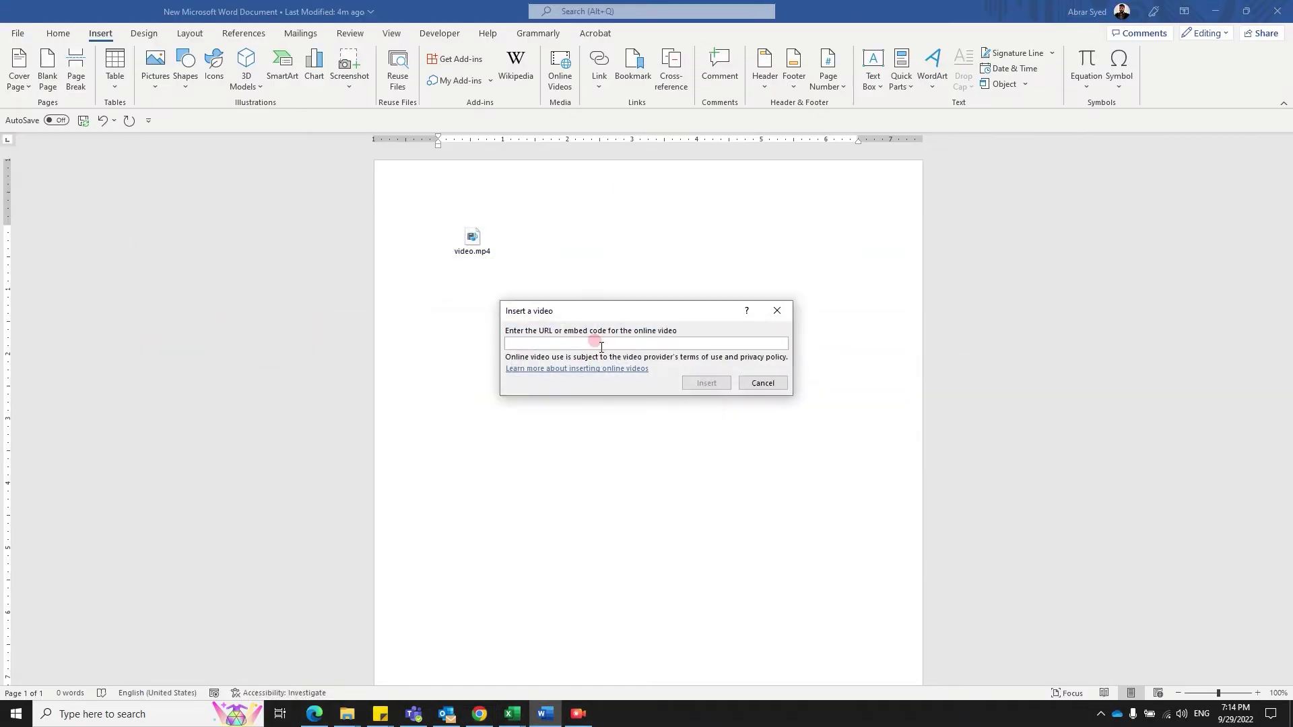
pyautogui.hotkey('ctrl', 'v')
pyautogui.click(706, 383)
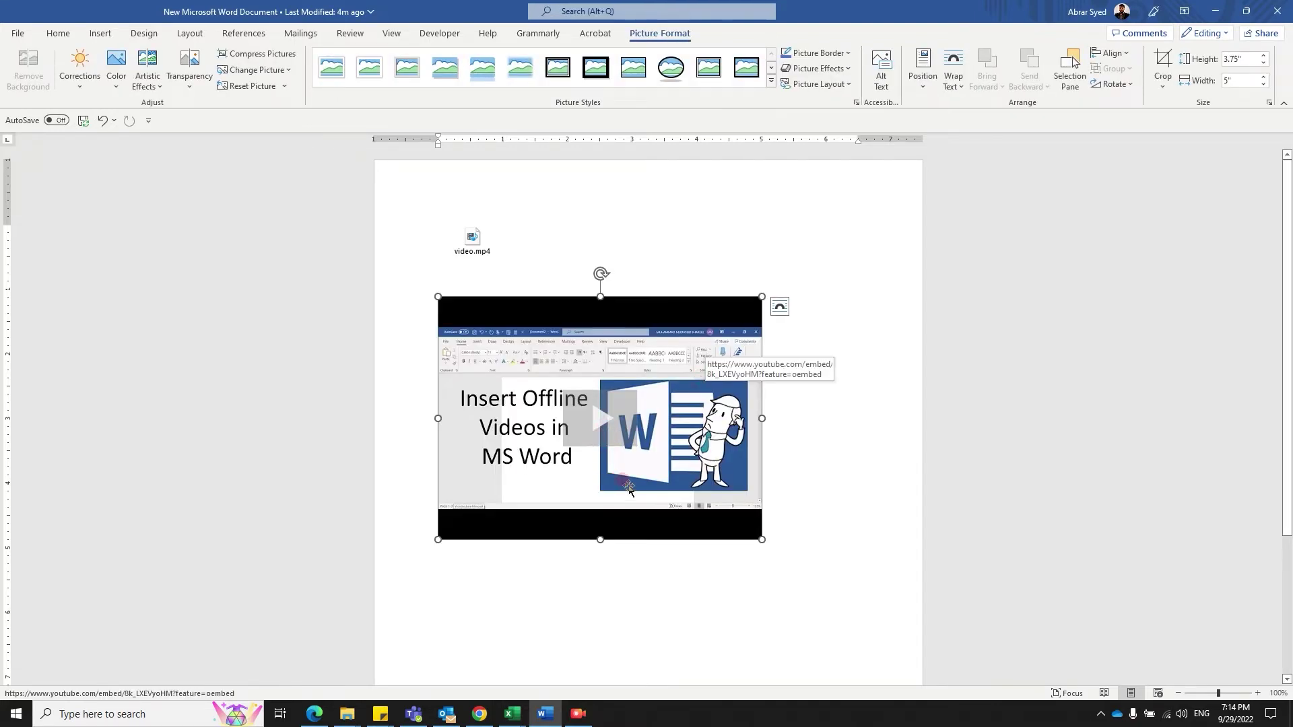
pyautogui.scroll(-3, 626, 471)
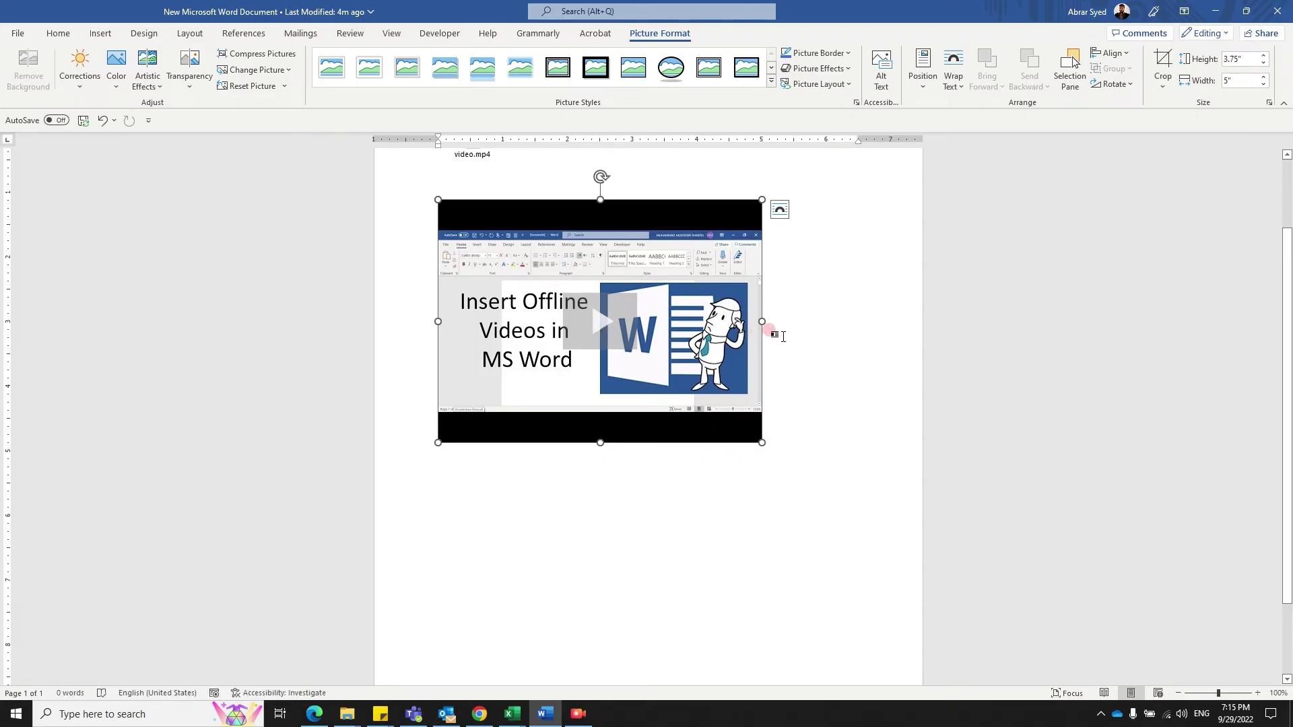
pyautogui.click(797, 463)
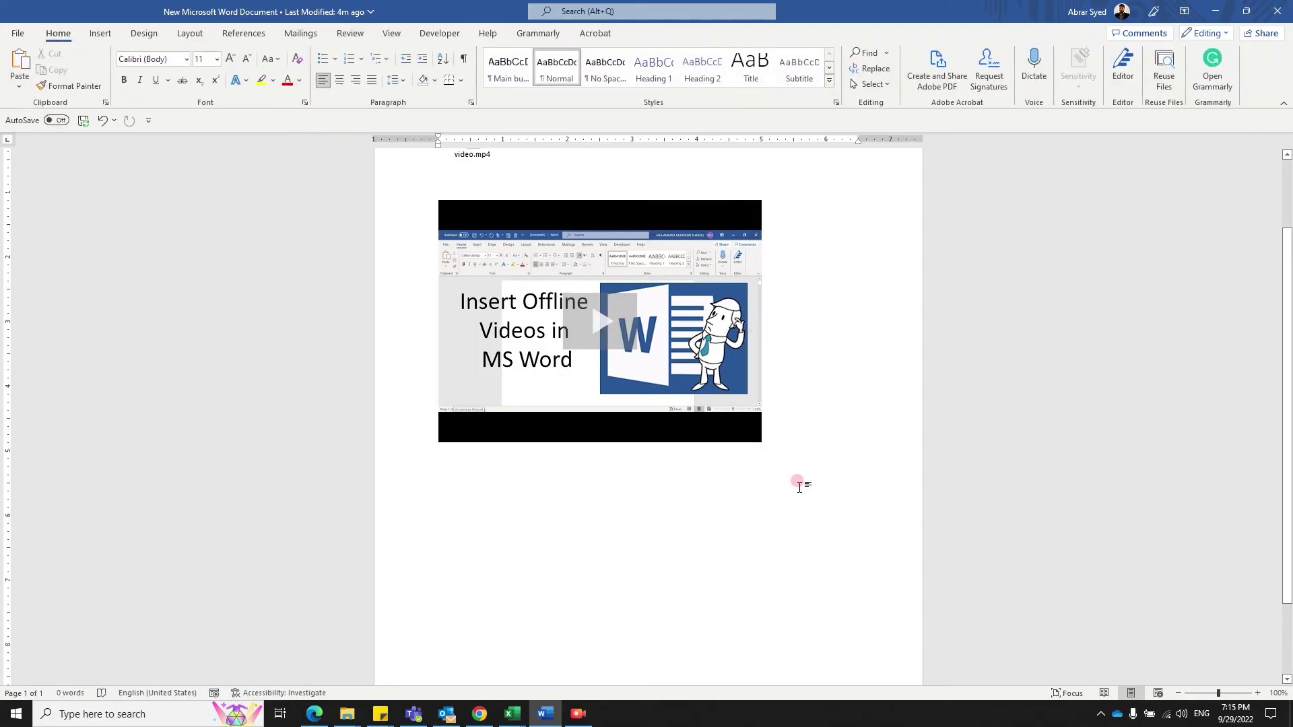
pyautogui.click(799, 484)
pyautogui.click(501, 456)
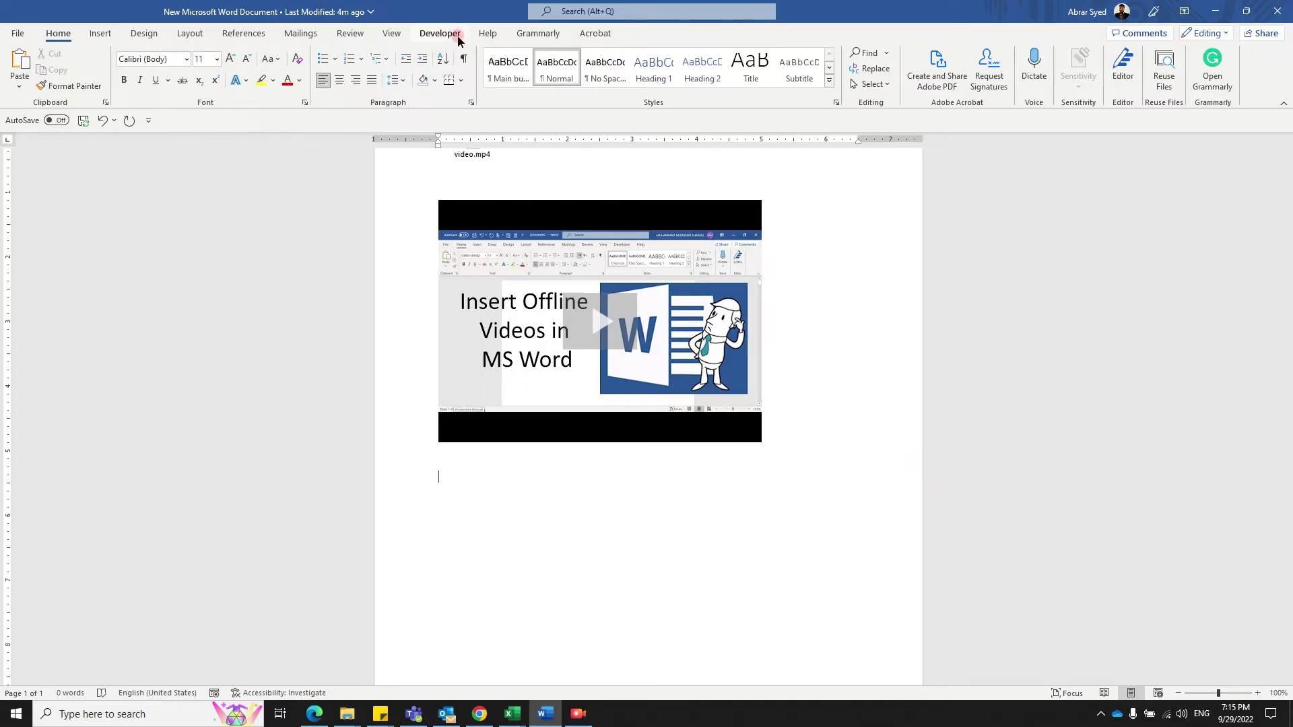
# Tick Developer under Customize Ribbon in Word Options and confirm with OK
pyautogui.click(20, 41)
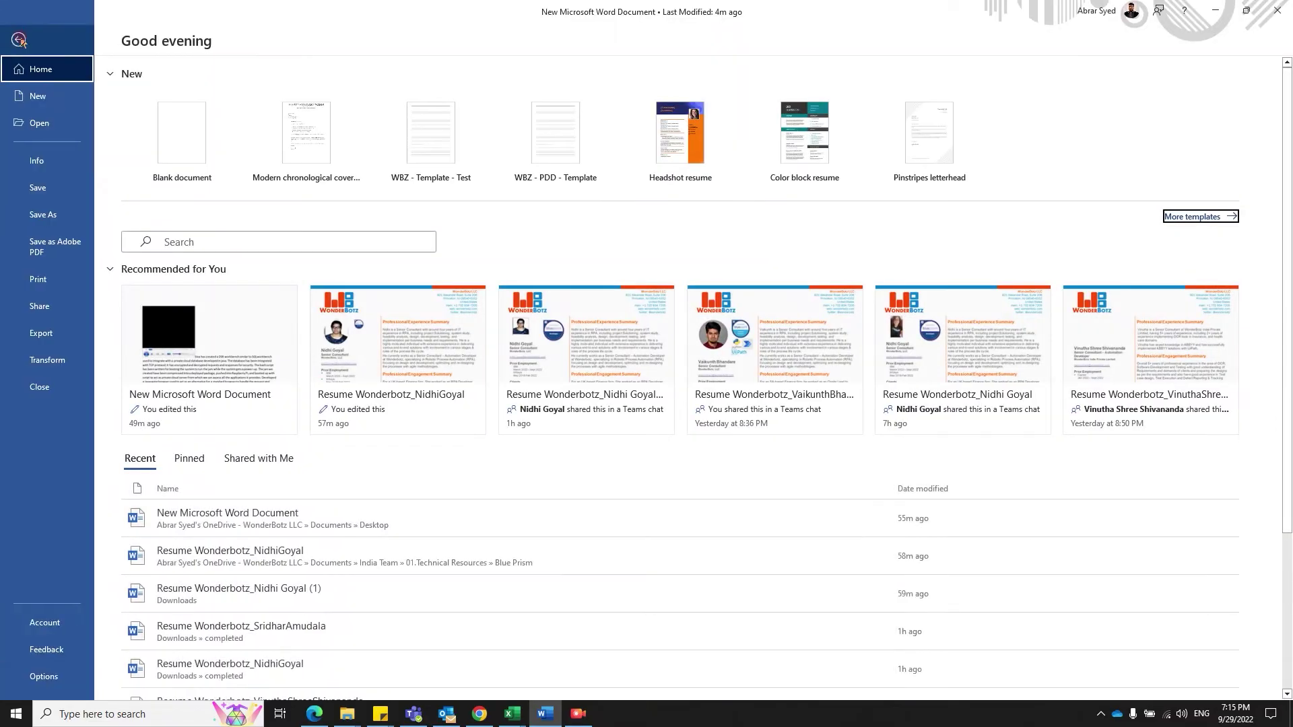
pyautogui.click(39, 679)
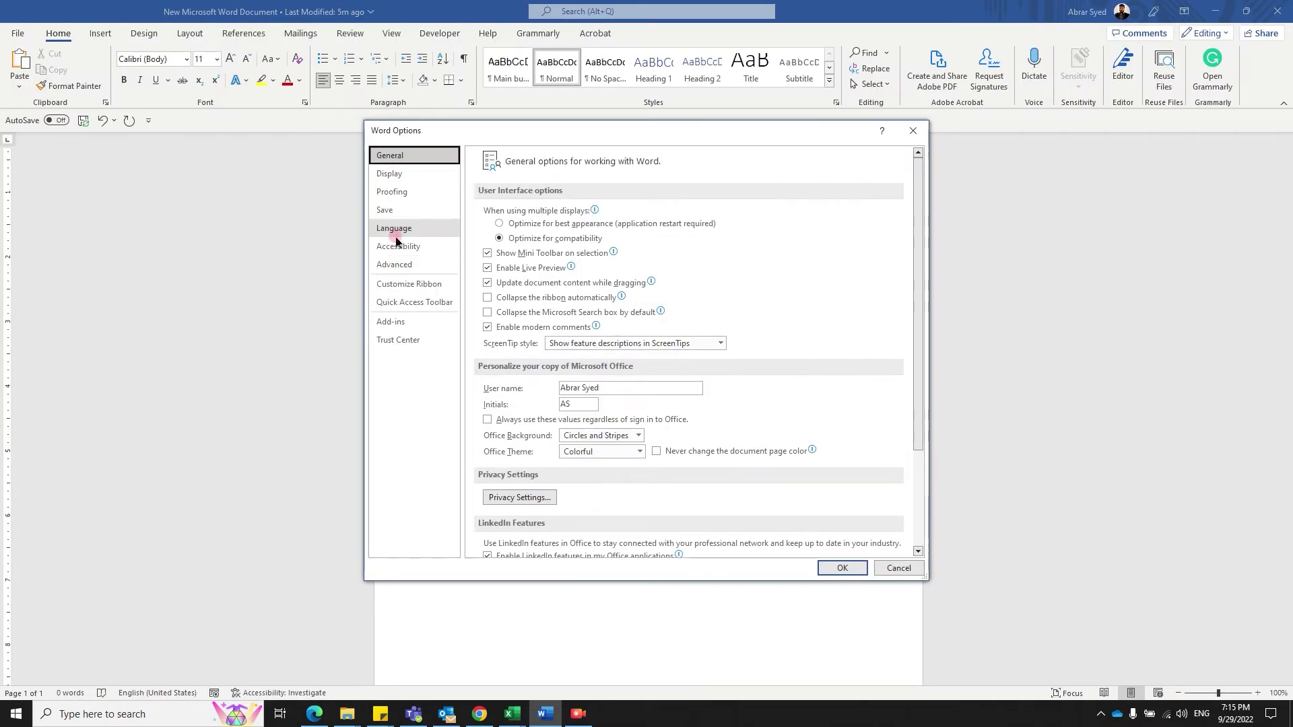
pyautogui.click(411, 286)
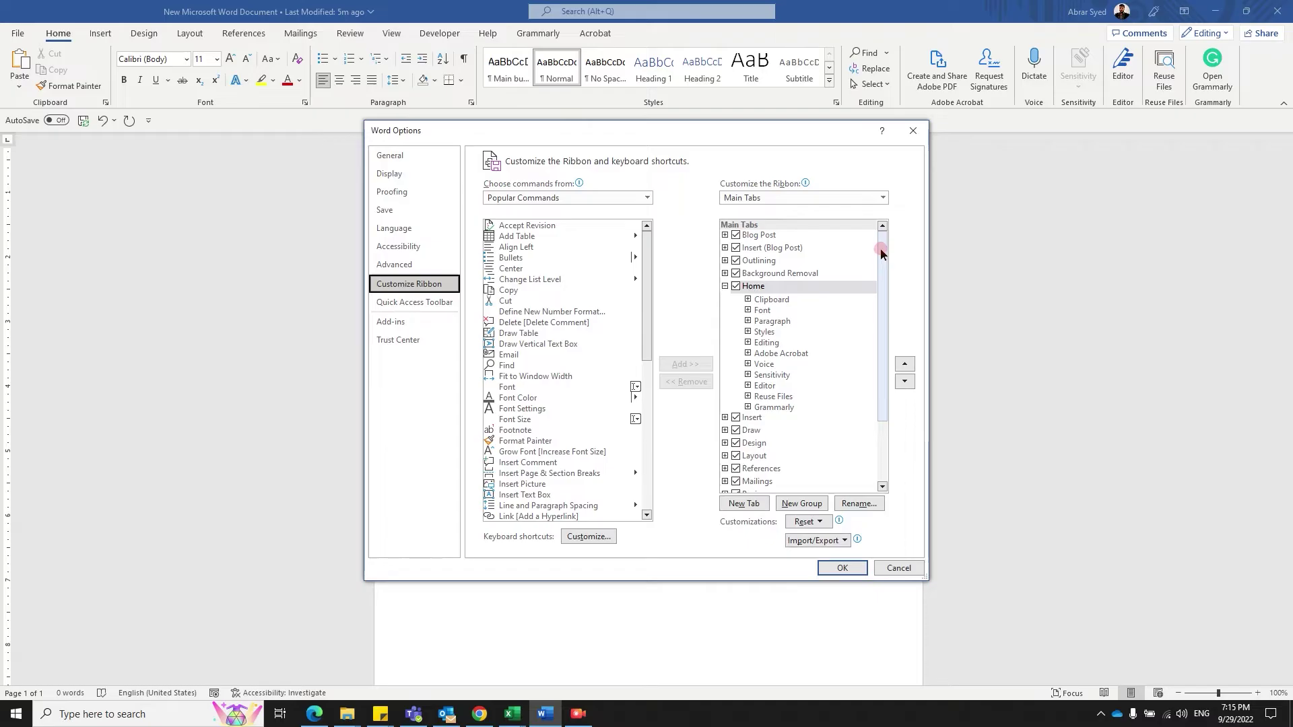
pyautogui.moveTo(884, 251); pyautogui.dragTo(883, 357)
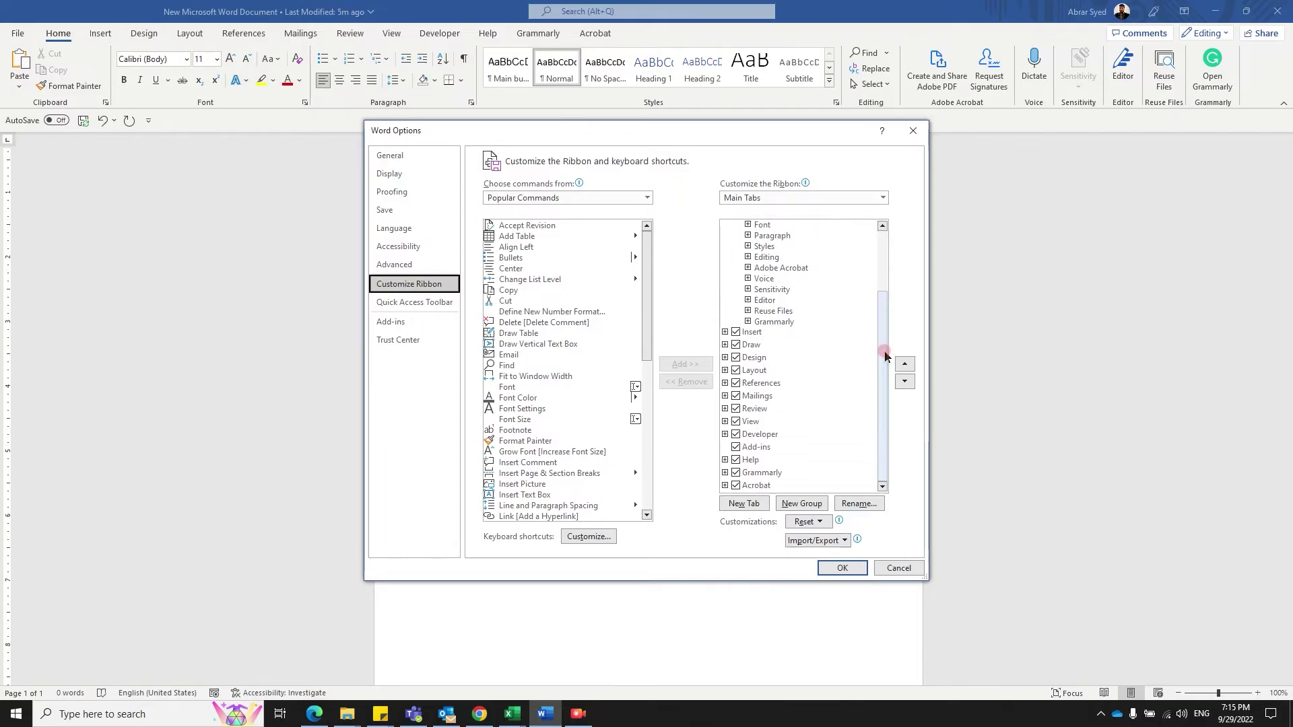
pyautogui.click(754, 437)
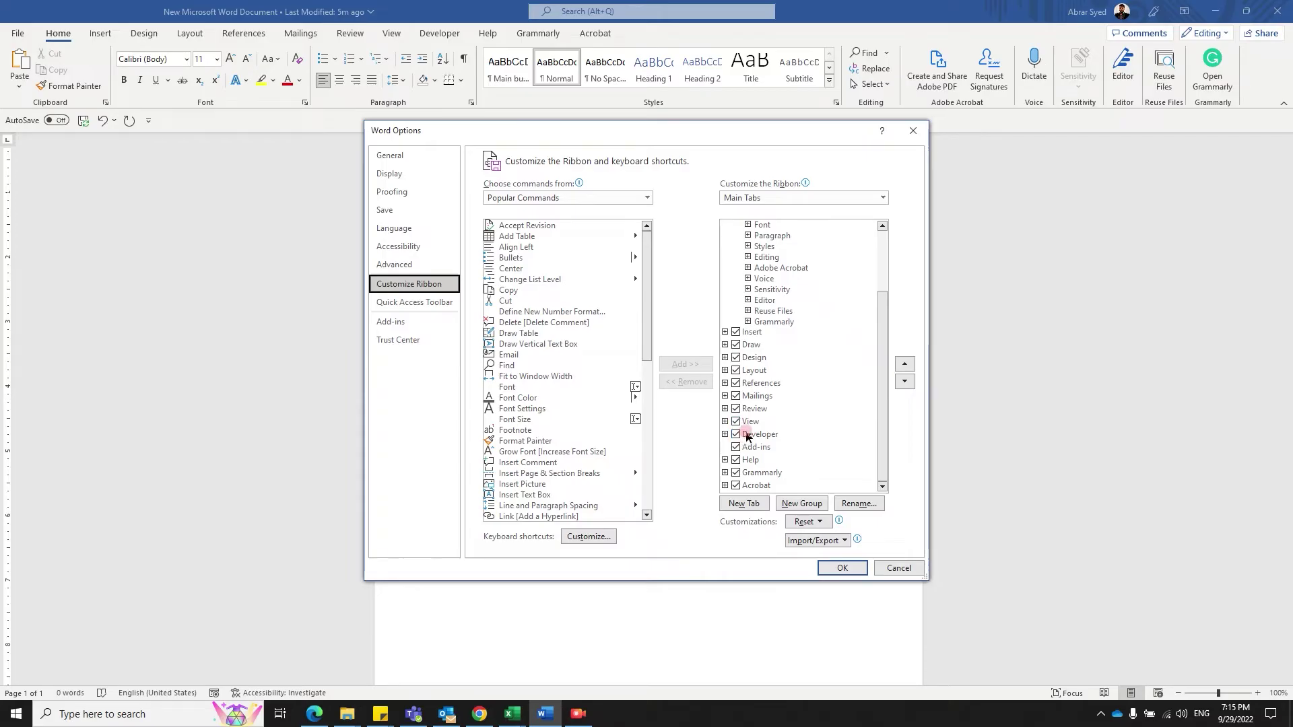
pyautogui.click(836, 569)
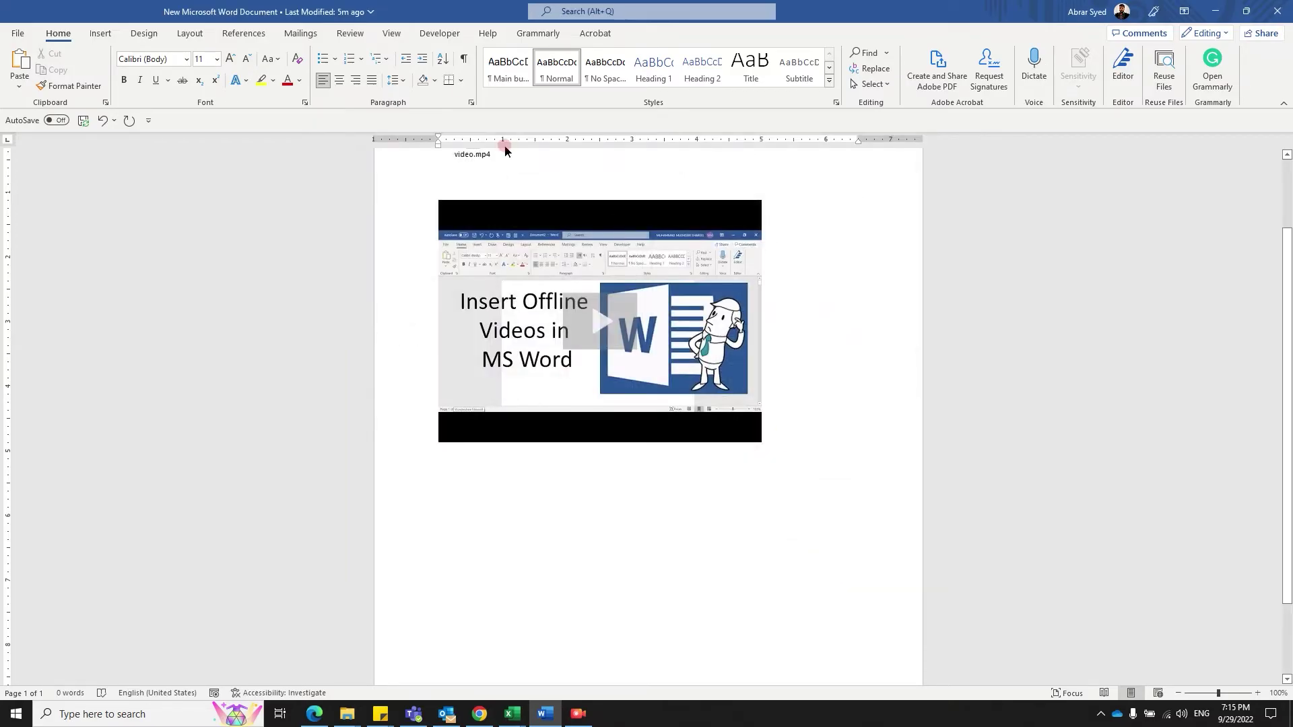
# Insert a Windows Media Player control via Developer > Legacy Tools > More Controls
pyautogui.click(440, 34)
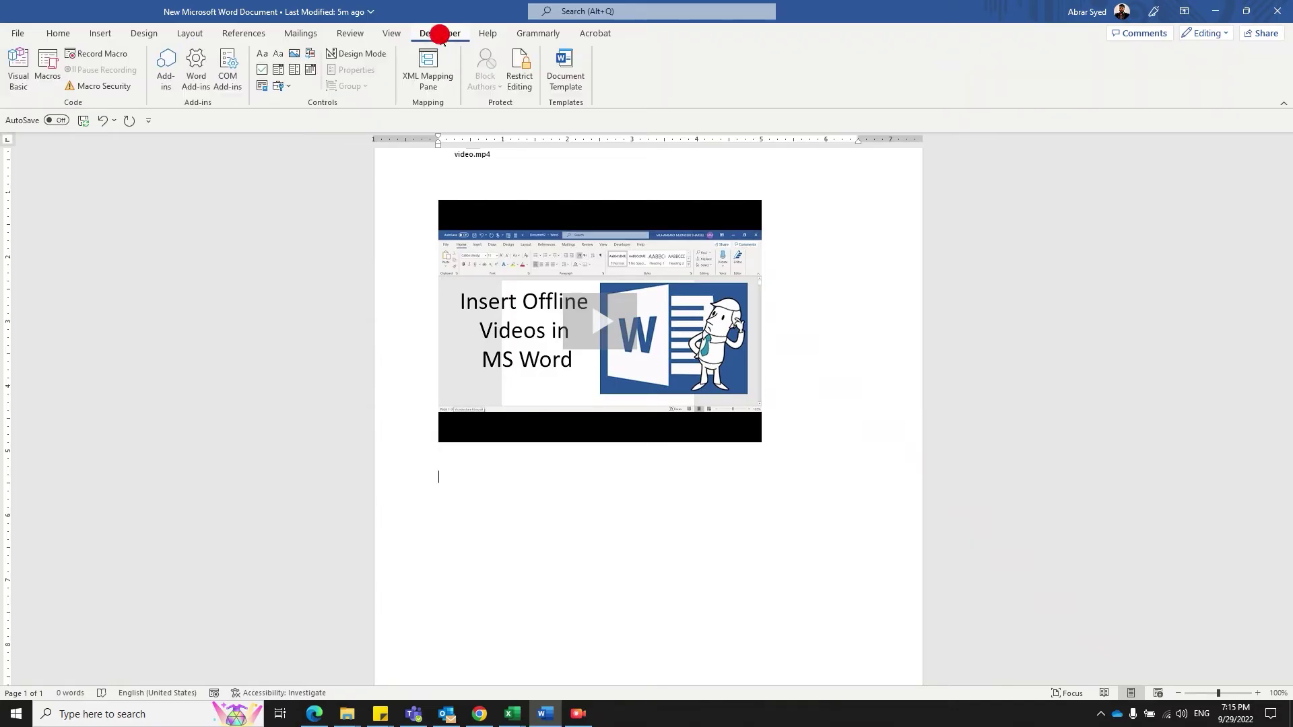
pyautogui.click(290, 86)
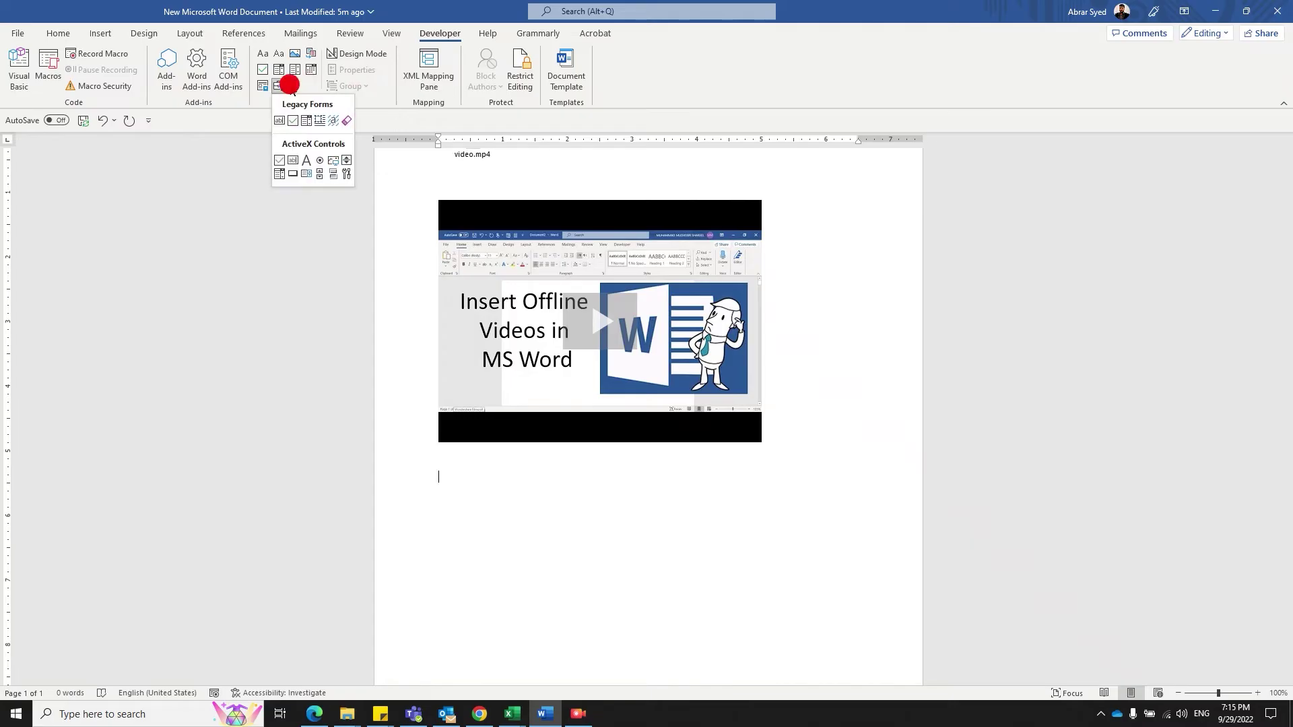
pyautogui.click(346, 176)
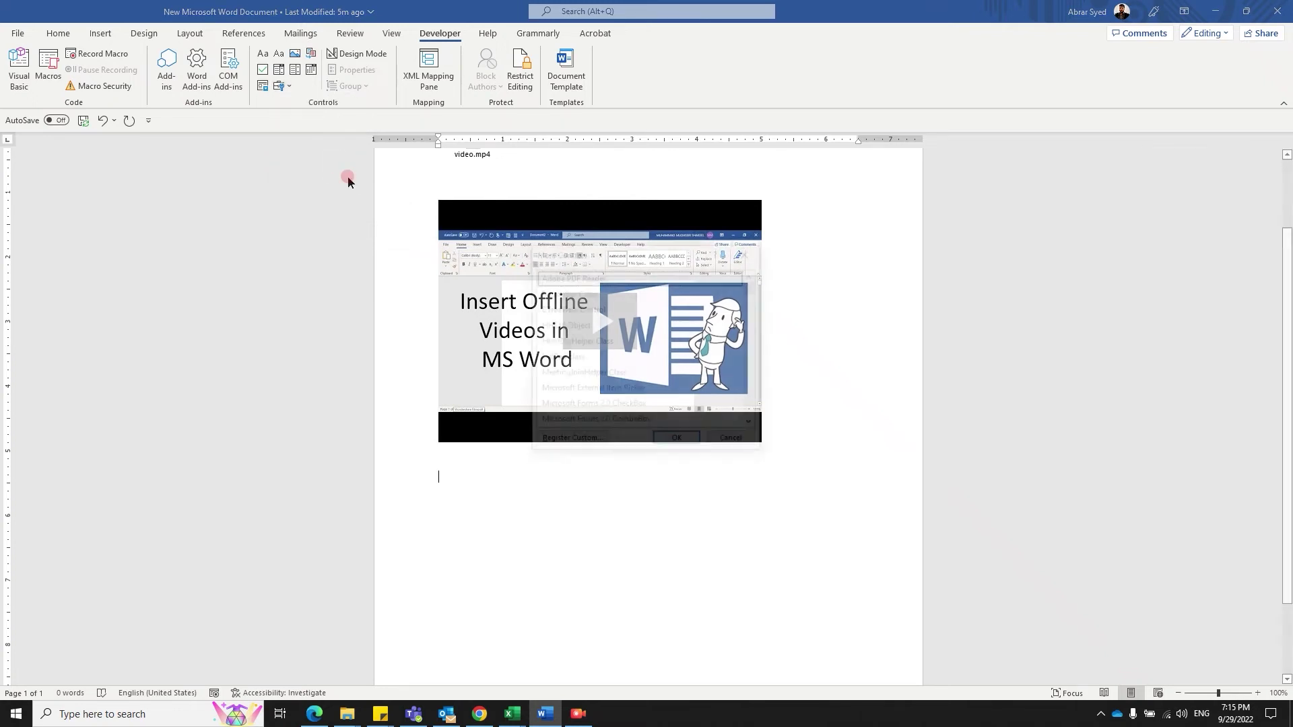
pyautogui.click(761, 323)
pyautogui.click(753, 288)
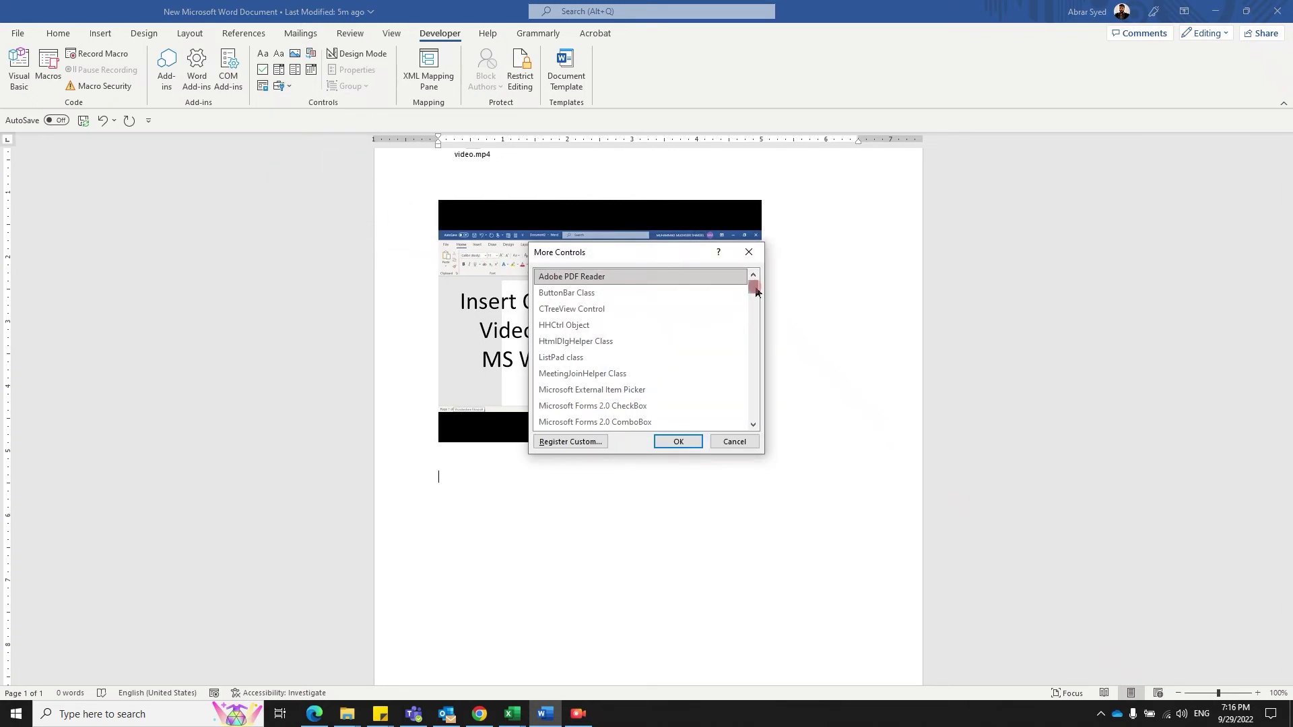
pyautogui.click(754, 289)
pyautogui.moveTo(755, 288); pyautogui.dragTo(751, 413)
pyautogui.click(611, 404)
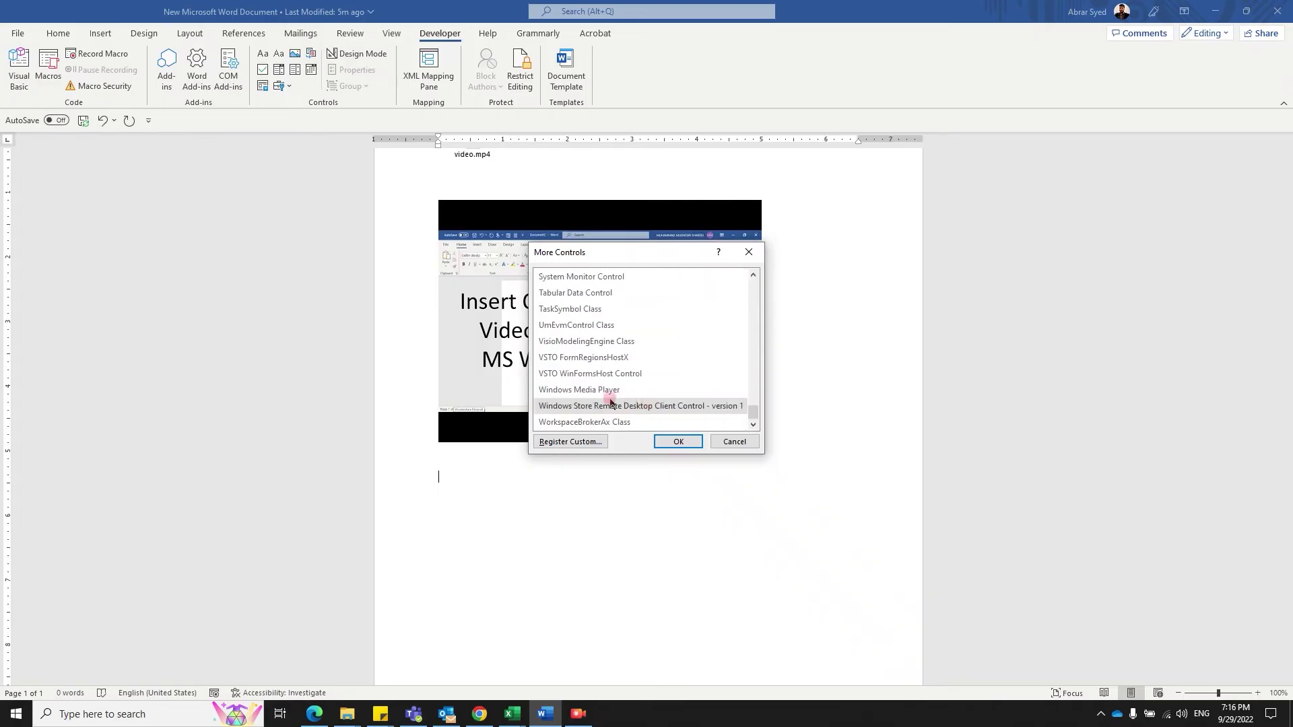
pyautogui.click(600, 390)
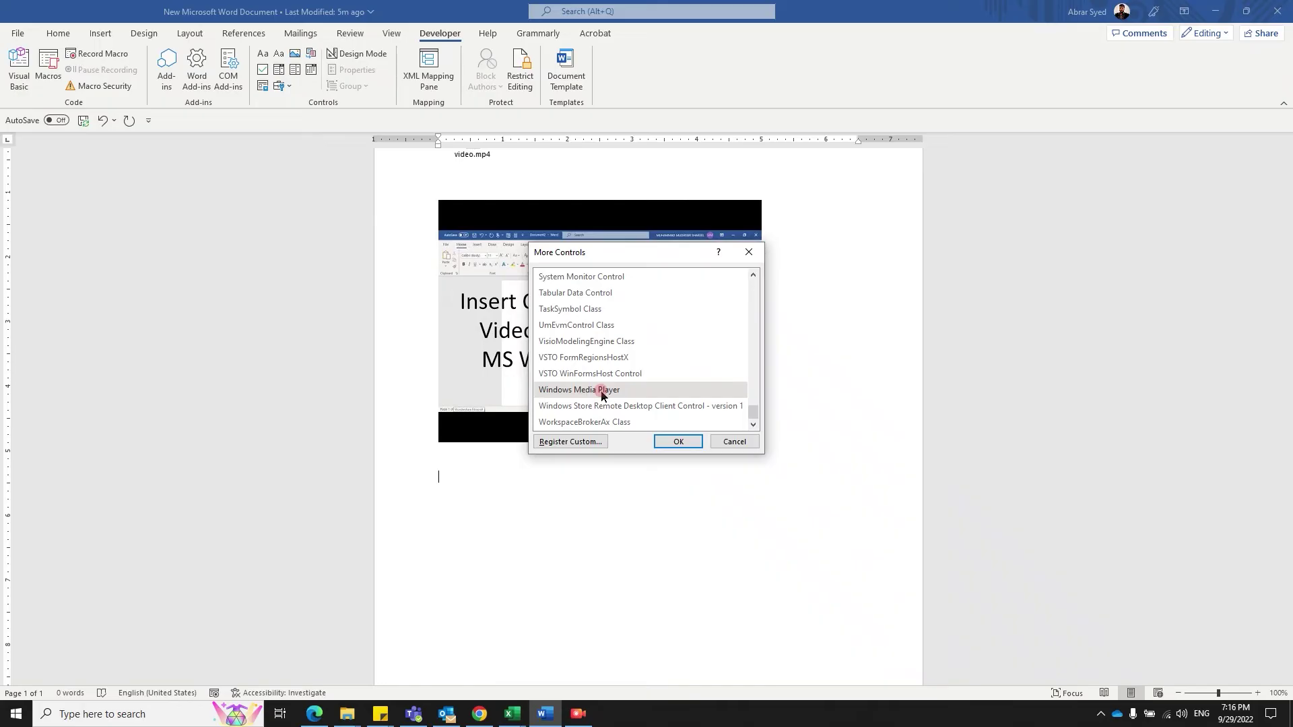
pyautogui.doubleClick(601, 390)
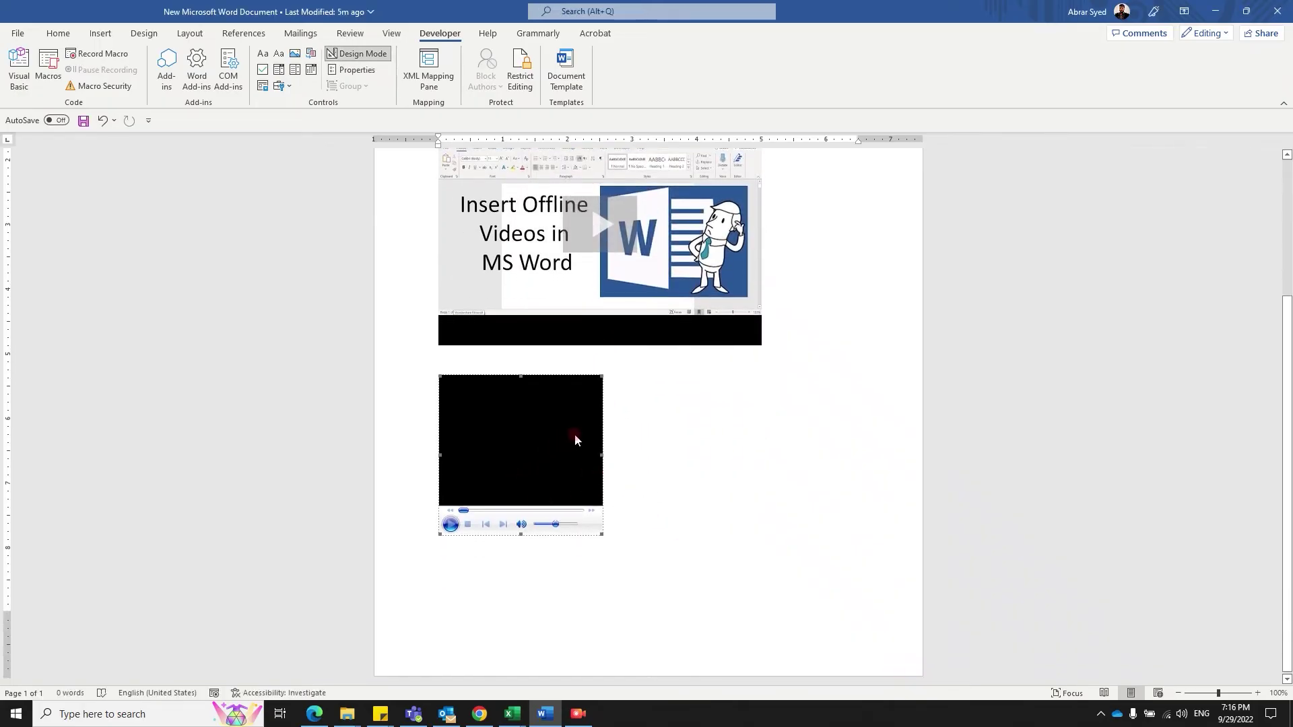
# Open the player control's Properties, then its (Custom) '...' settings dialog
pyautogui.click(644, 411)
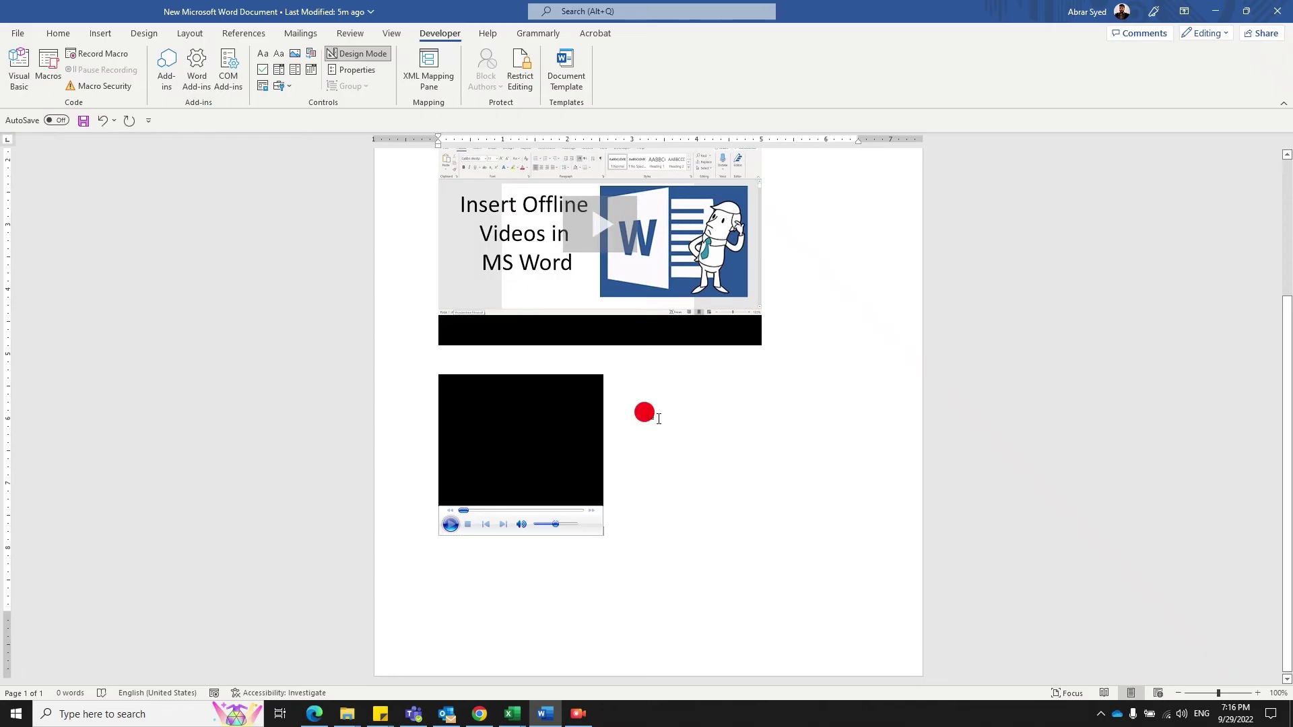
pyautogui.click(546, 423)
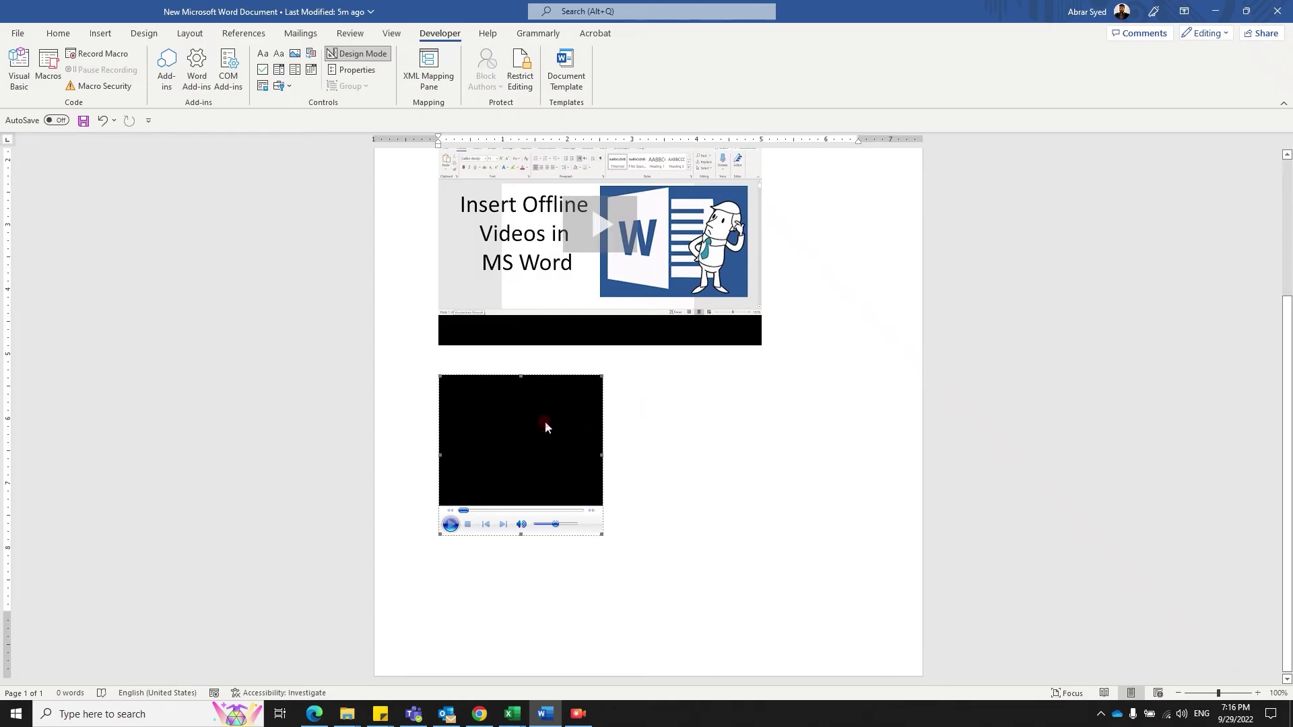
pyautogui.rightClick(546, 428)
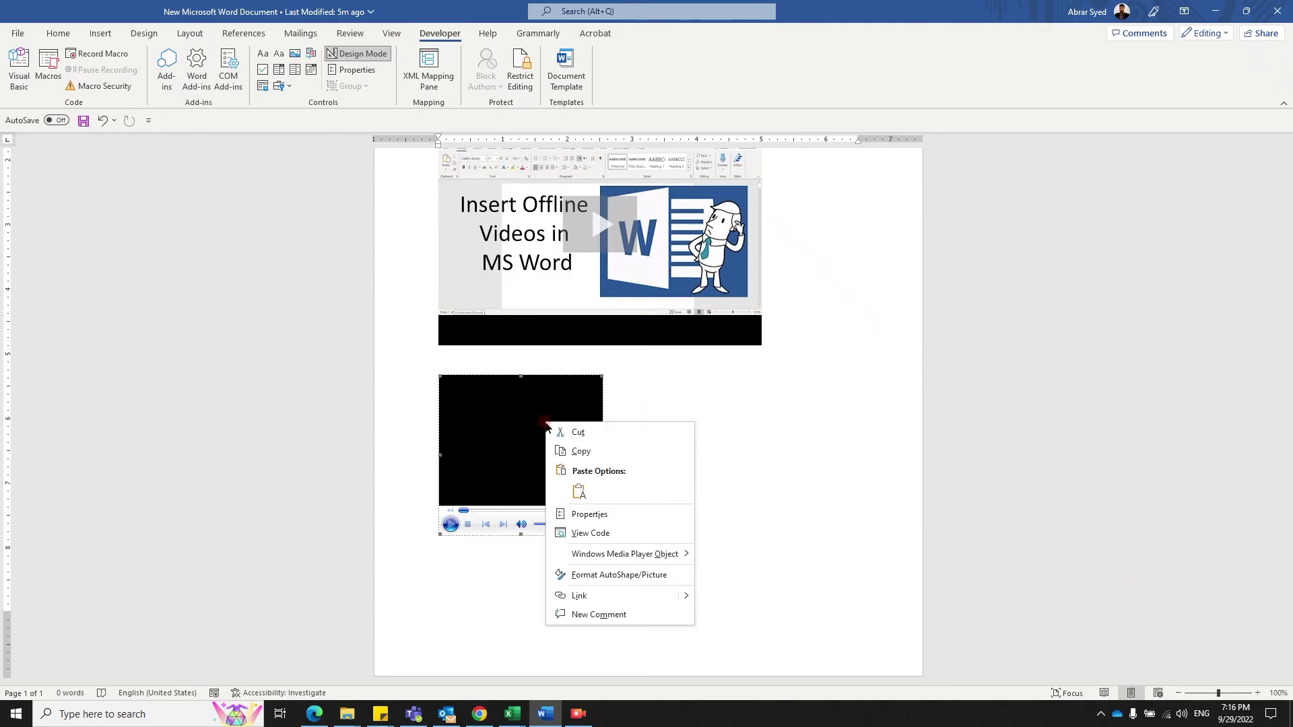
pyautogui.click(607, 515)
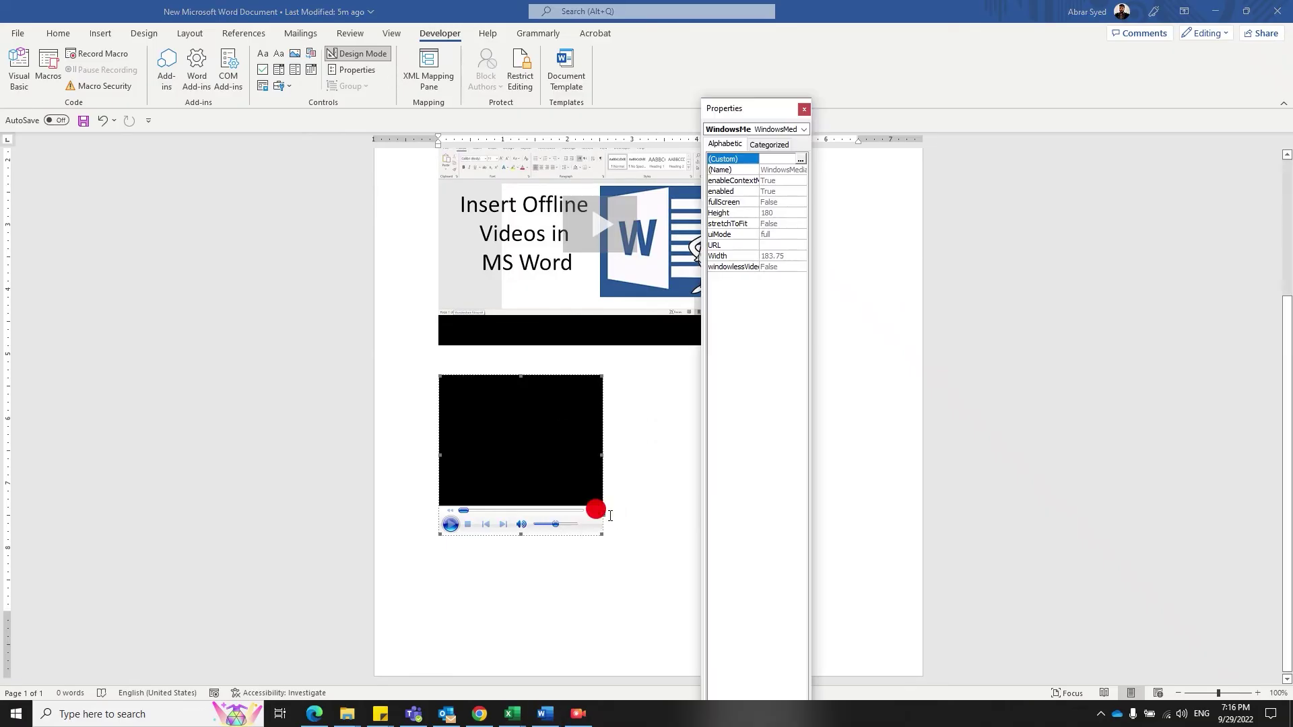
pyautogui.click(801, 160)
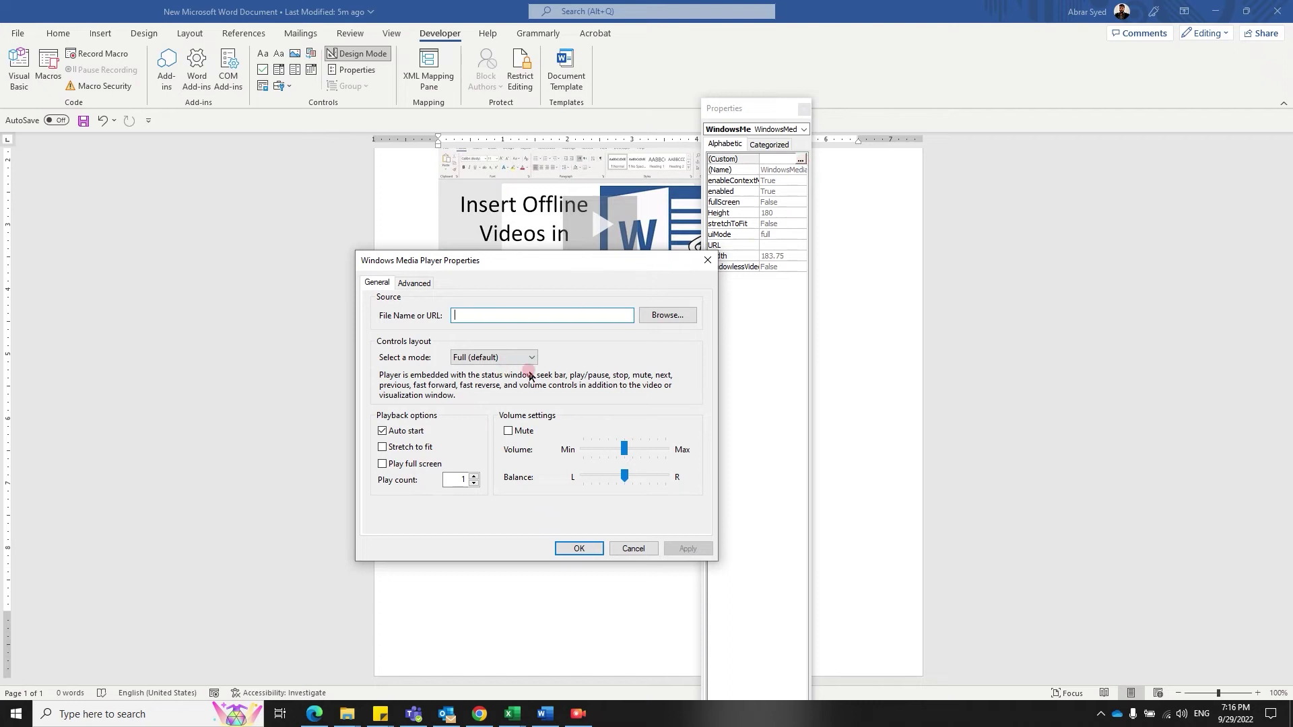
# Set the player source to video.mp4 from the Videos folder, apply it, and view the Advanced settings
pyautogui.click(658, 321)
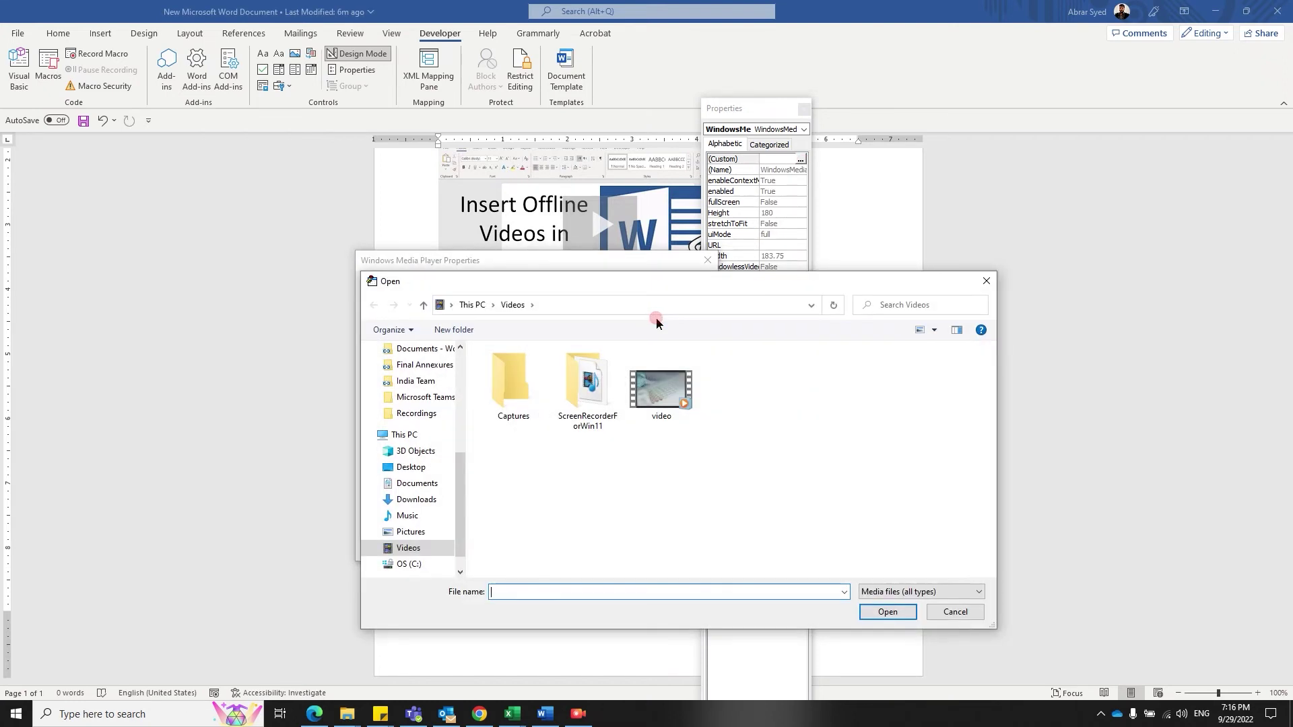
pyautogui.click(674, 446)
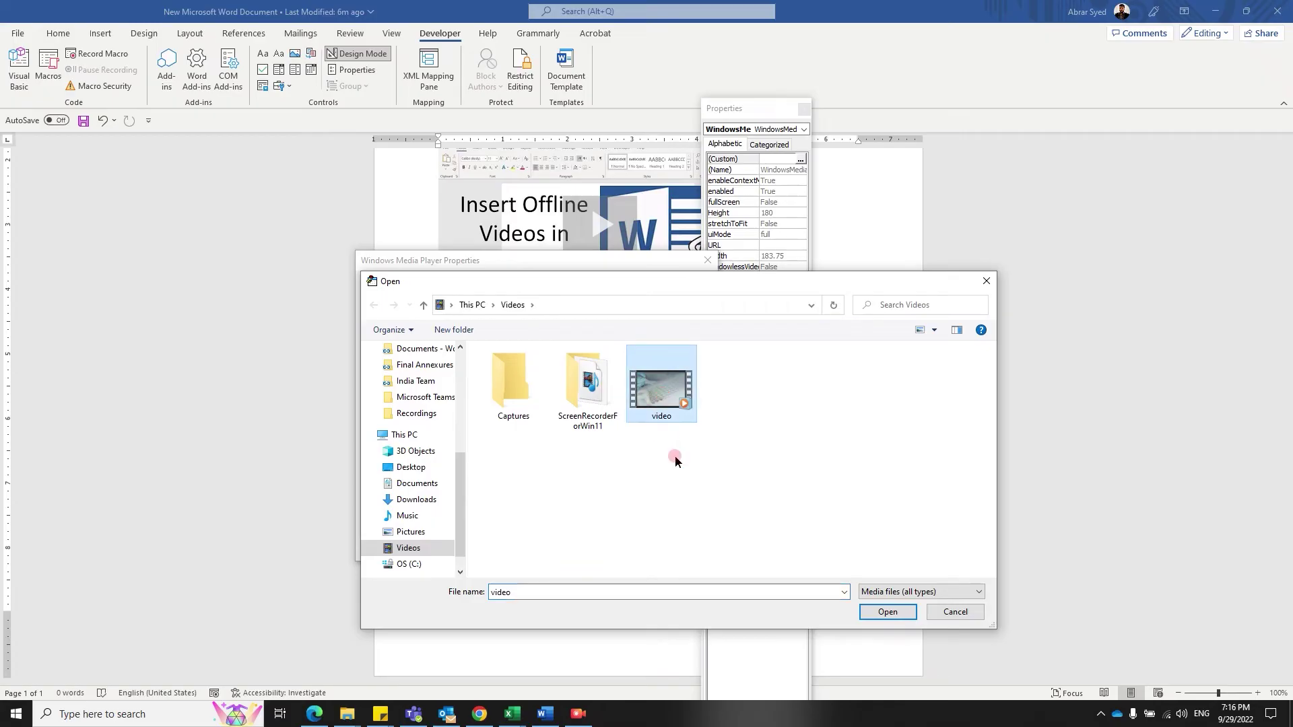
pyautogui.doubleClick(672, 393)
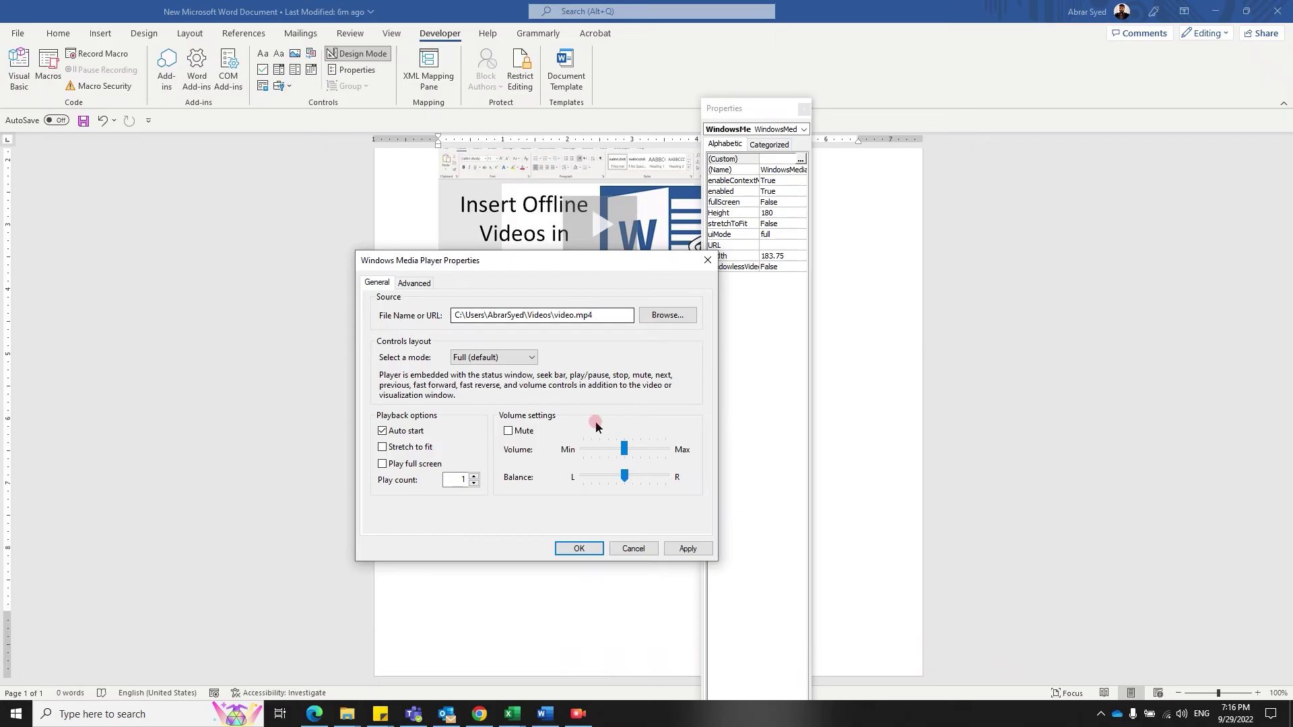
pyautogui.click(670, 548)
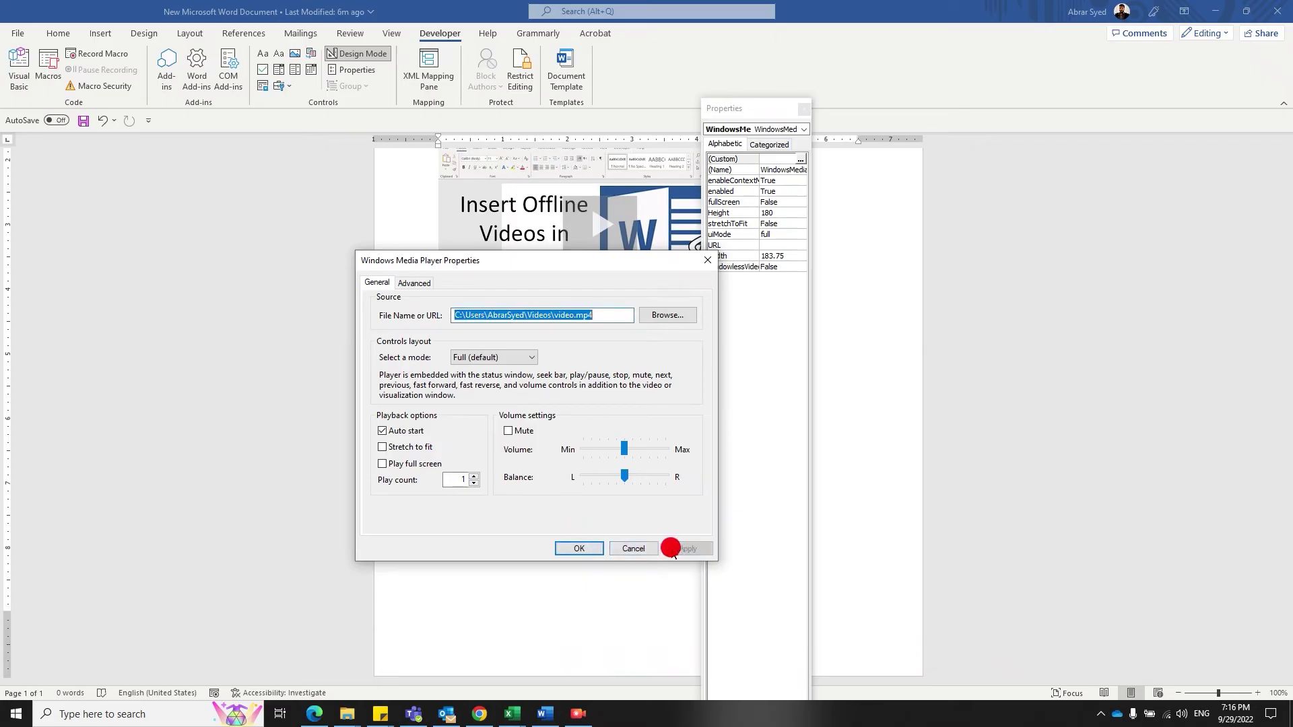
pyautogui.click(423, 284)
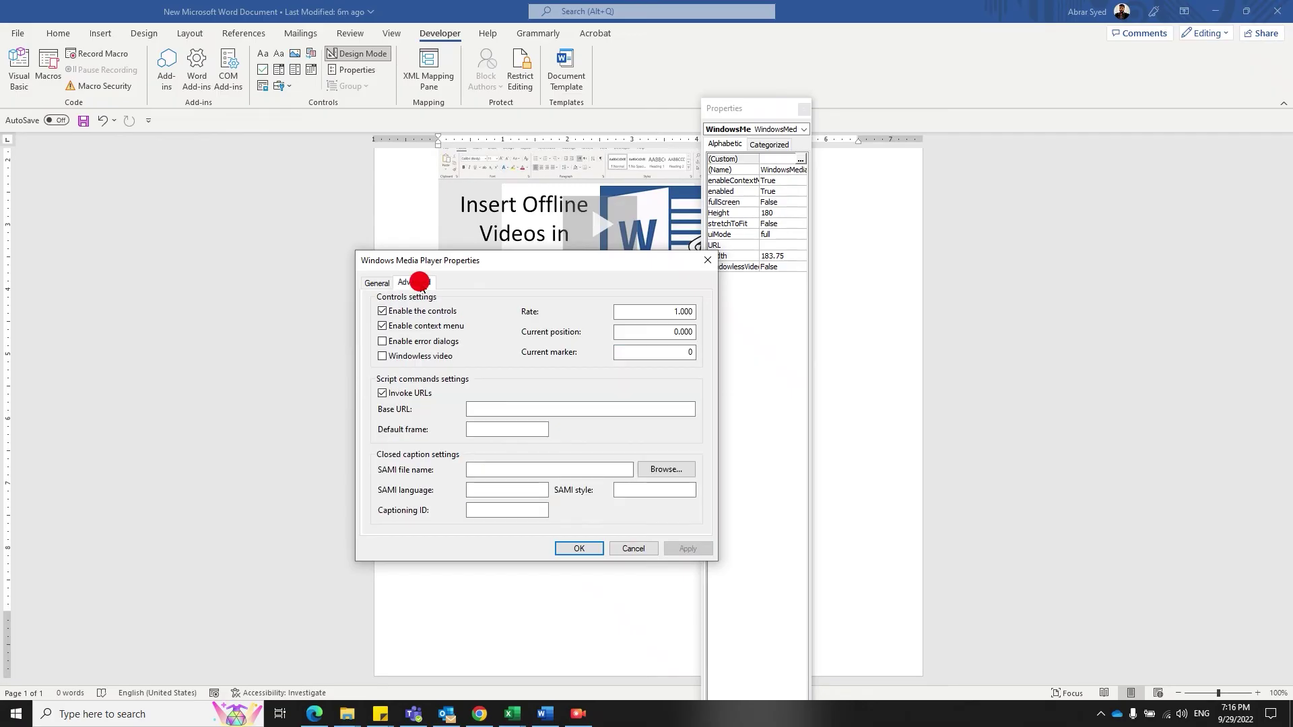
# Enable Windowless video, apply and OK the dialog, and close the Properties pane
pyautogui.click(383, 357)
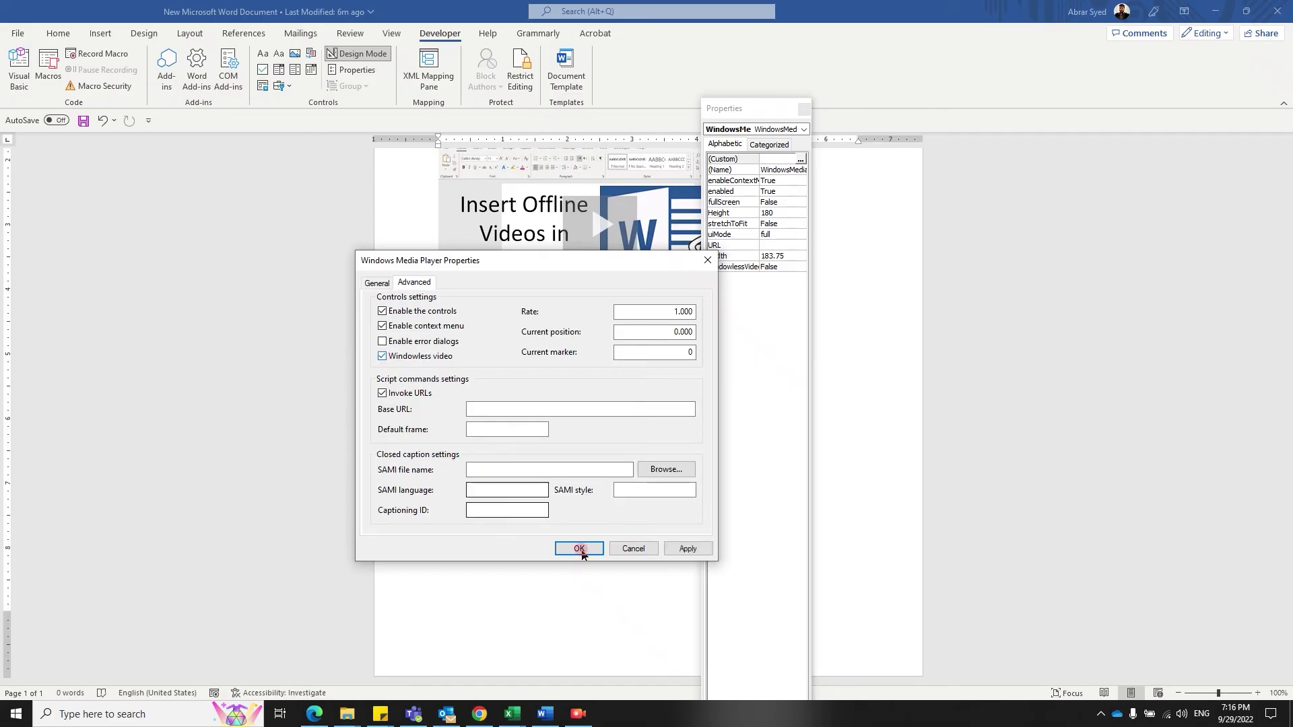
pyautogui.click(688, 548)
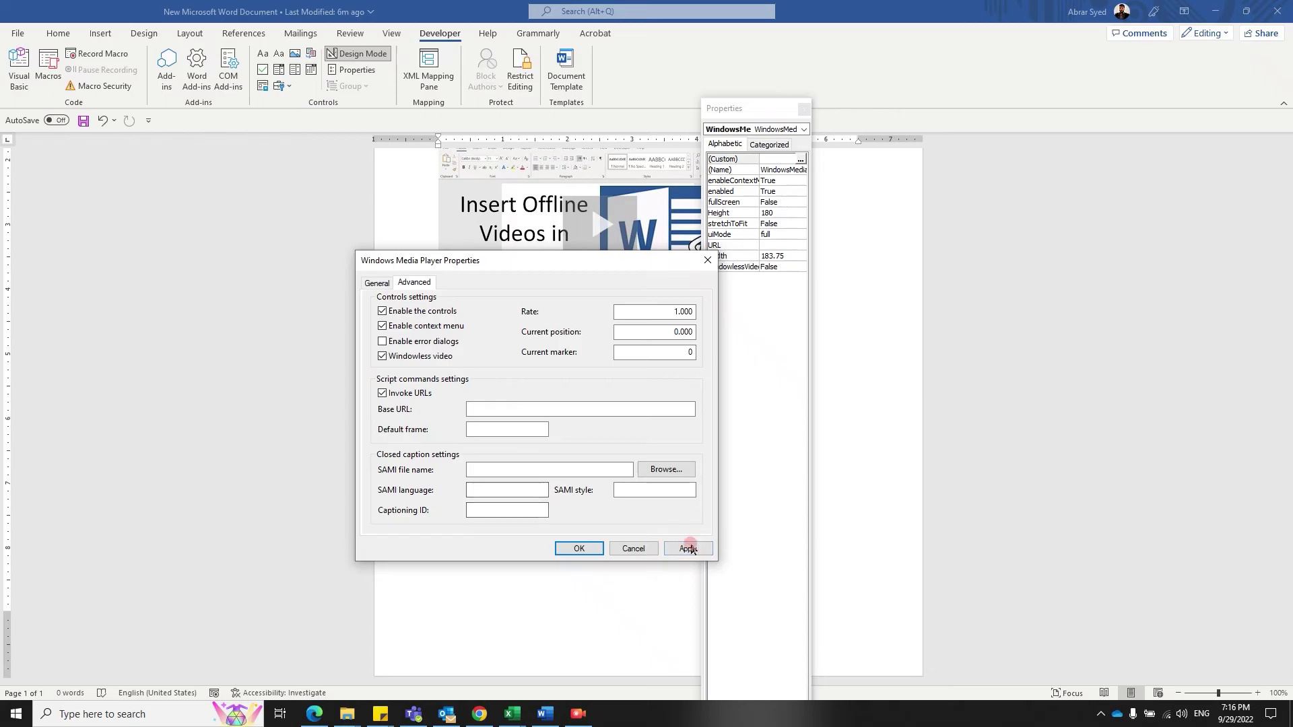
pyautogui.click(578, 547)
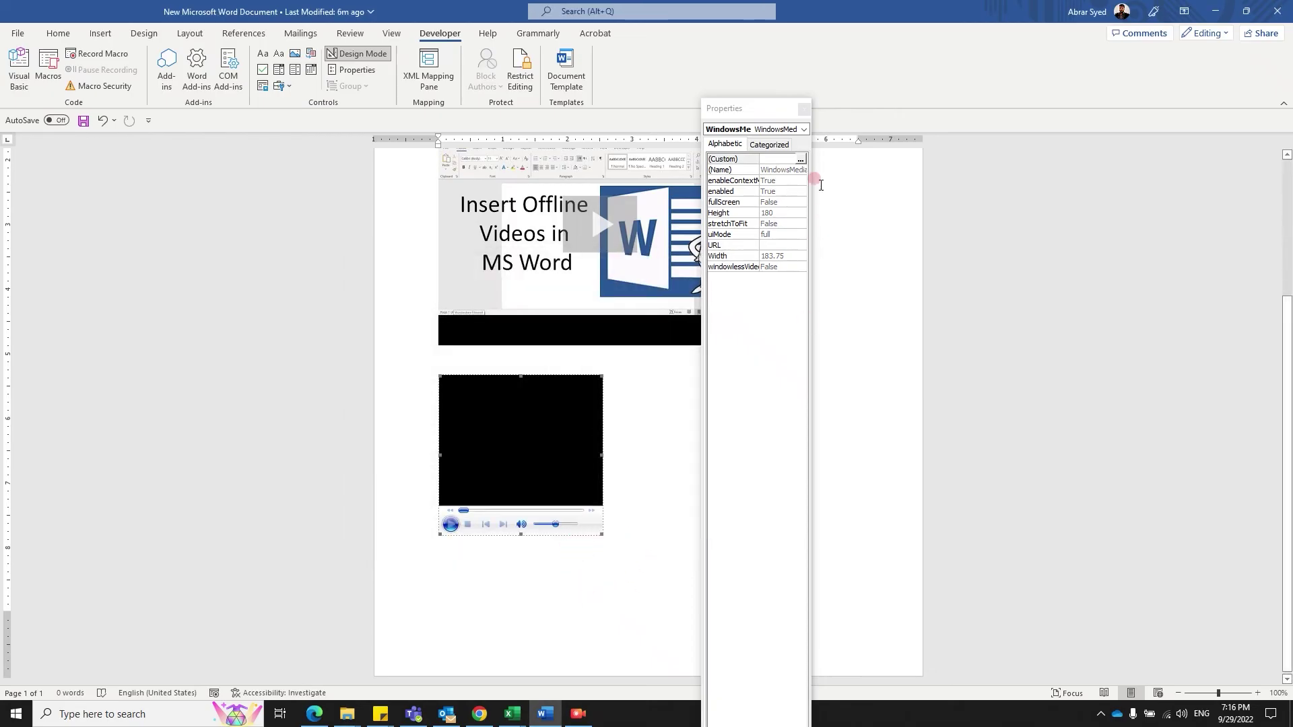
pyautogui.click(804, 110)
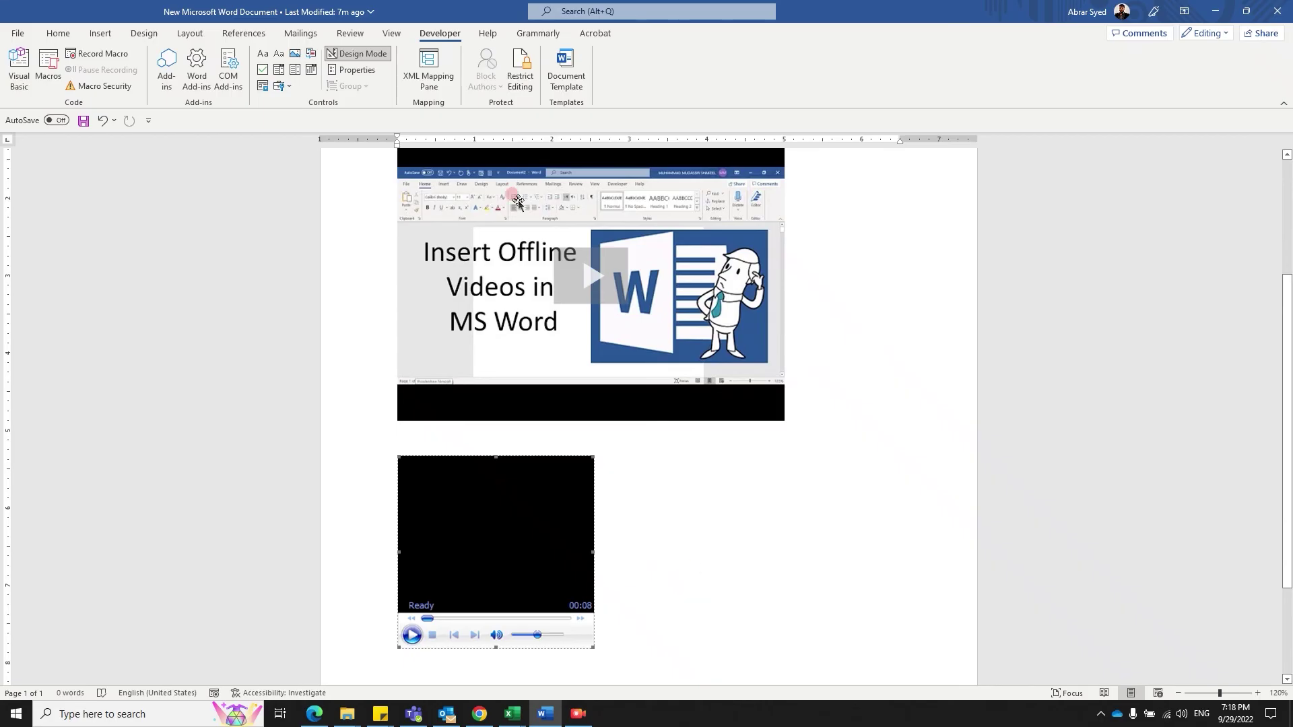
# Turn off Design Mode on the Developer tab so video.mp4 plays in the document
pyautogui.click(368, 58)
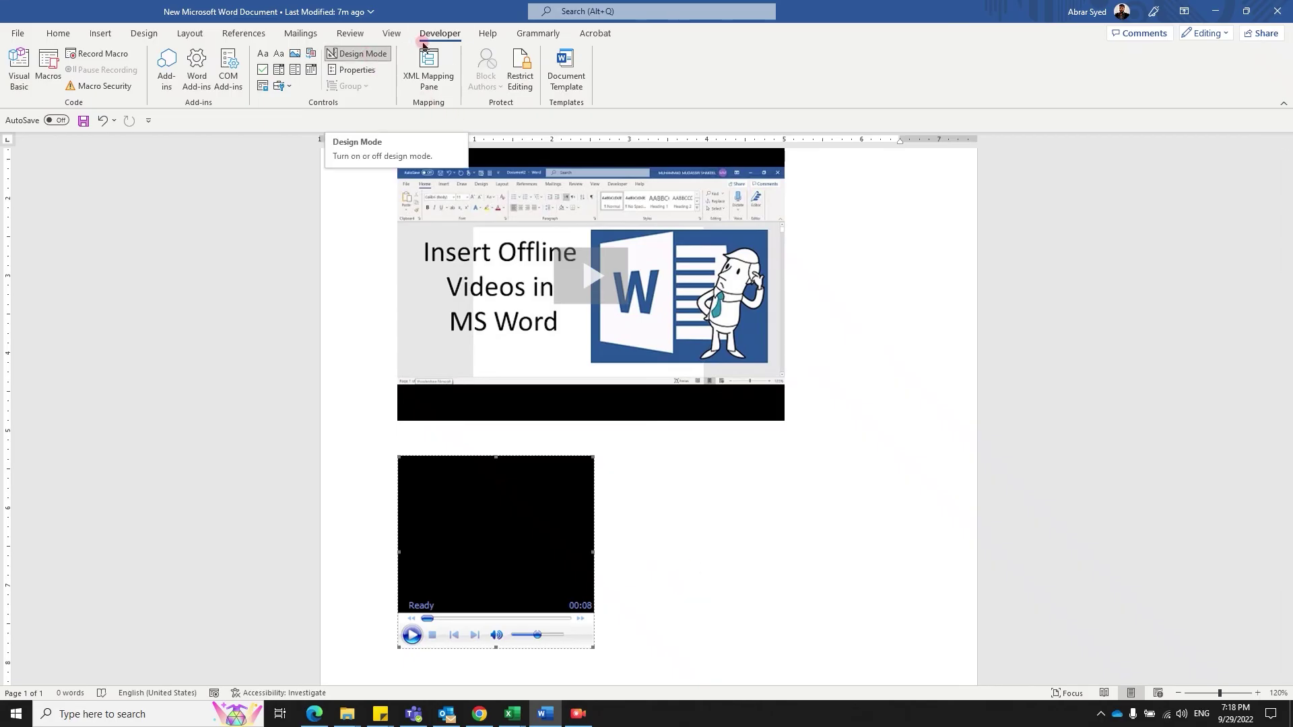
pyautogui.click(370, 62)
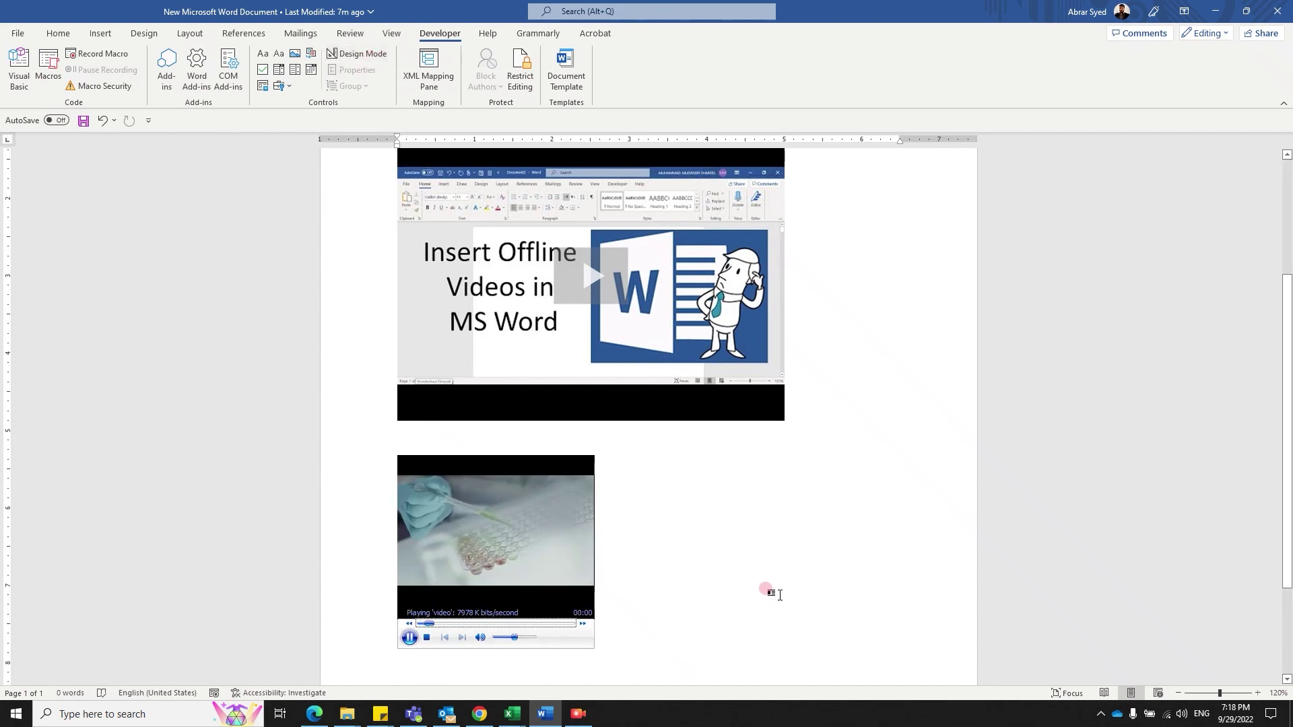